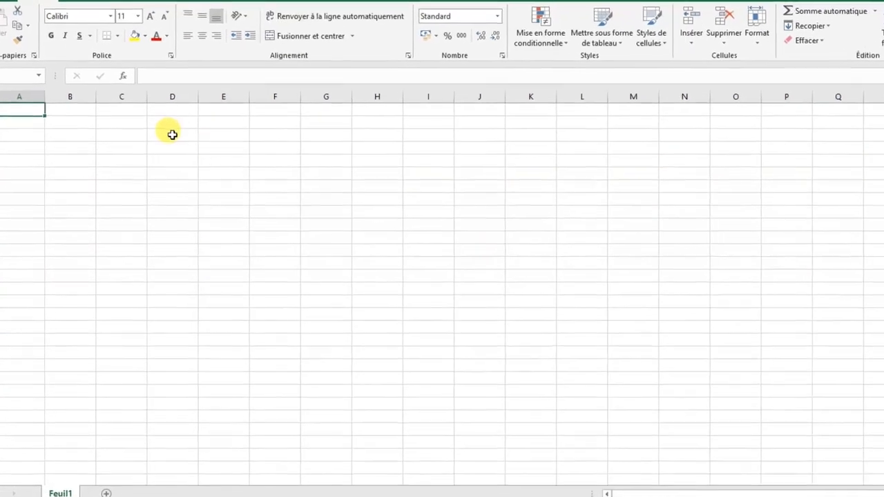
Enter the title "mini boutique de vente" in cell D3.
left_click(172, 151)
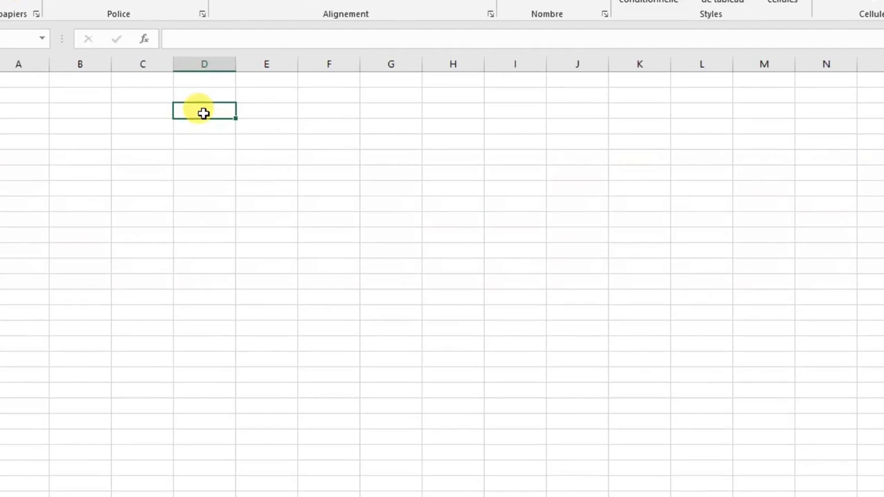
type("min")
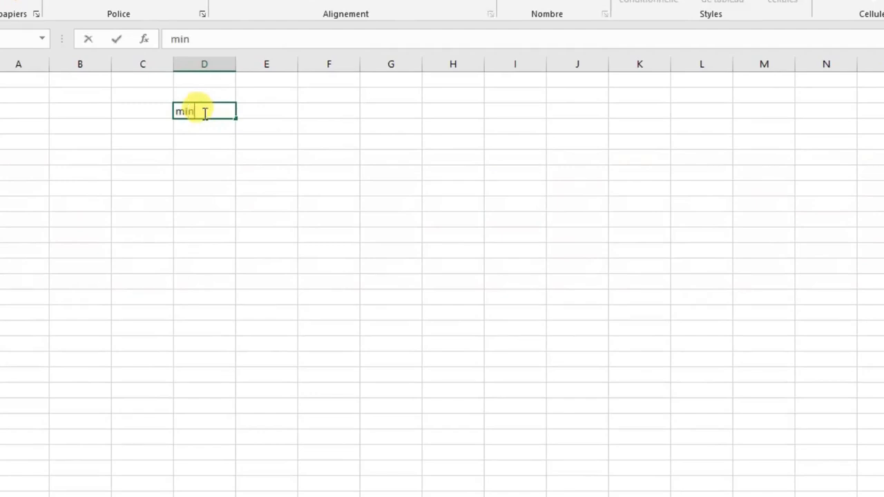
type("i bouti")
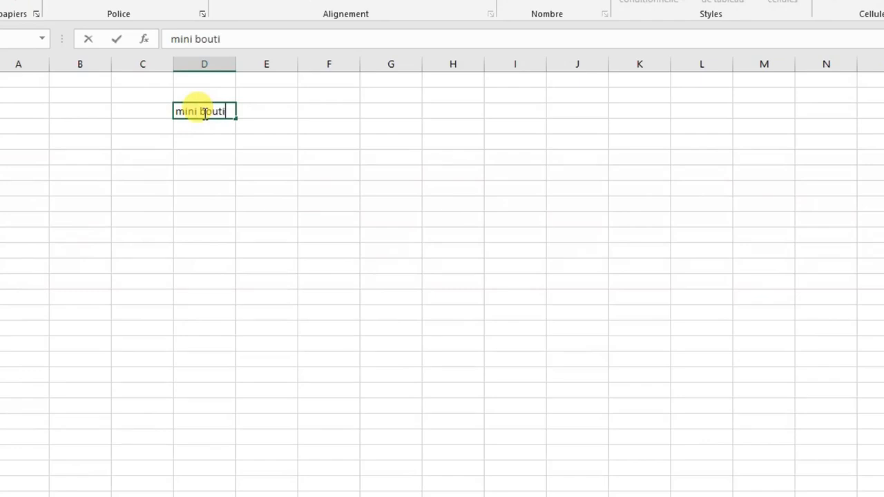
type("que de v")
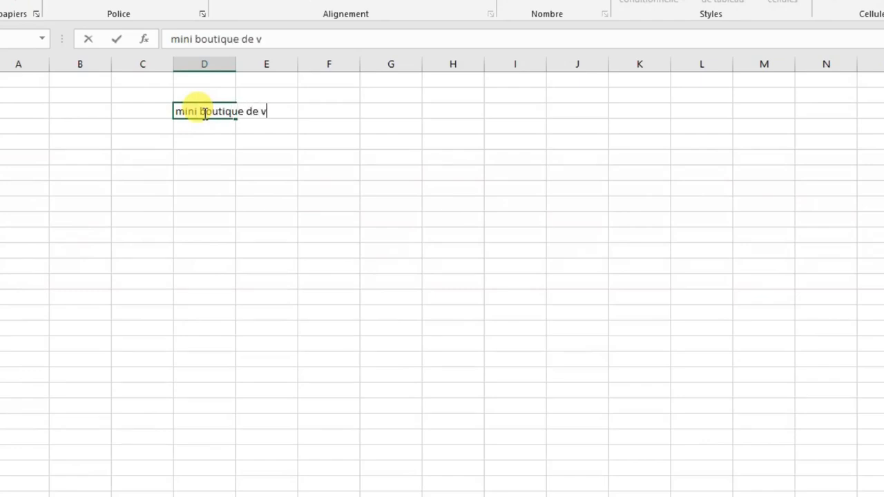
type("ente")
Enter the row label "semaine" in cell C6.
left_click(148, 145)
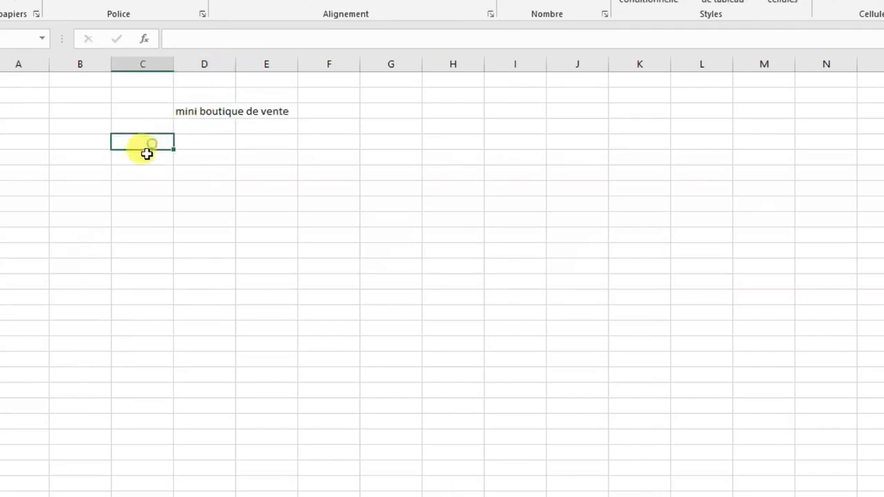
left_click(144, 161)
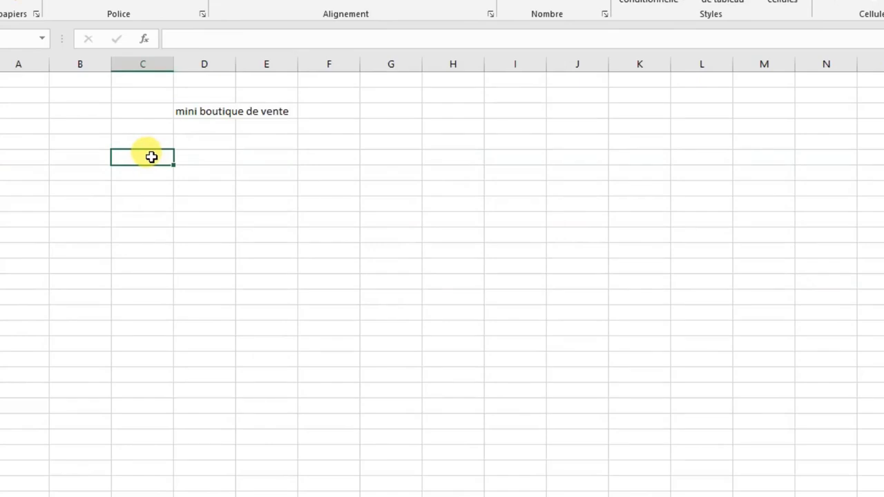
type("sai")
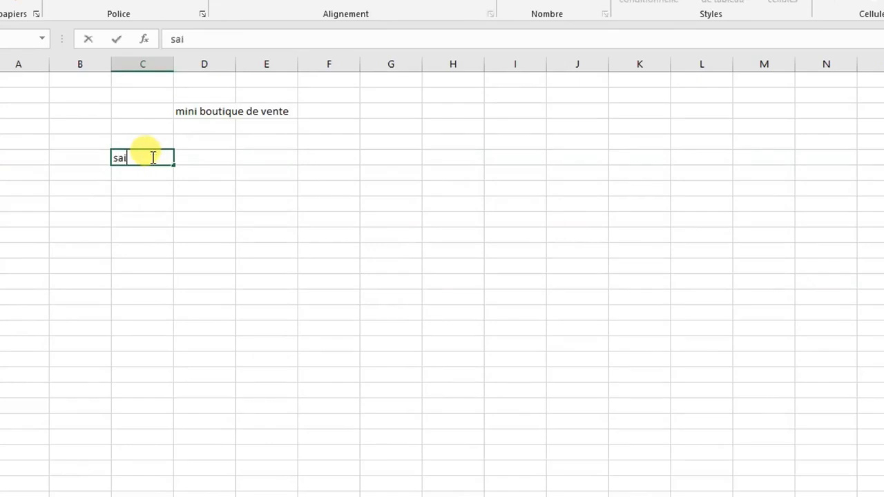
key("BackSpace")
type("emaine")
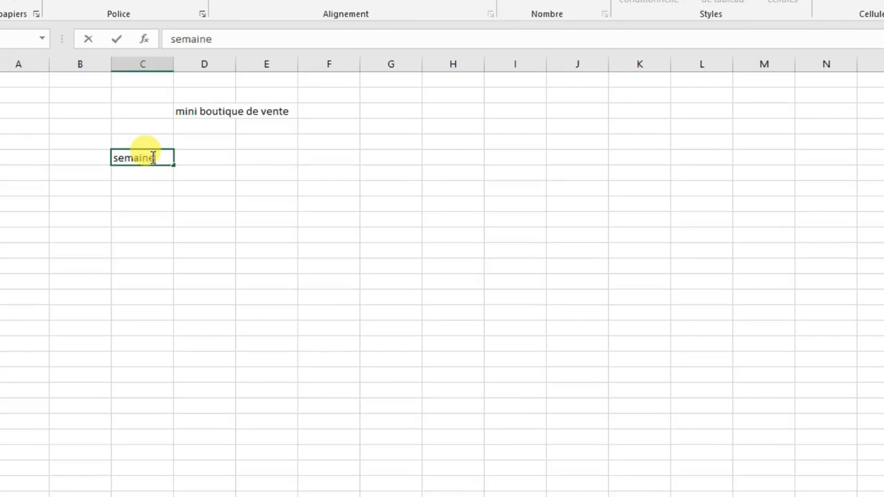
left_click(260, 144)
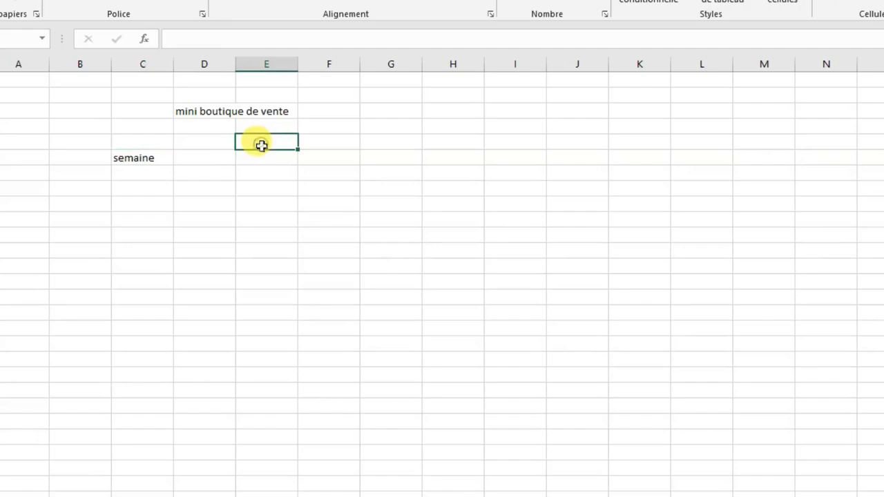
Enter "lundi" in D6 and extend the weekday series down to "vendredi" in D10.
left_click(207, 159)
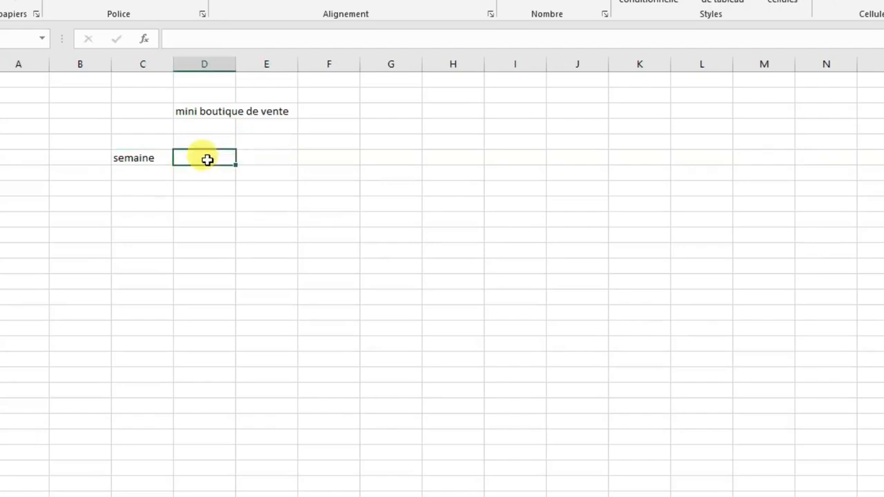
type("lundi")
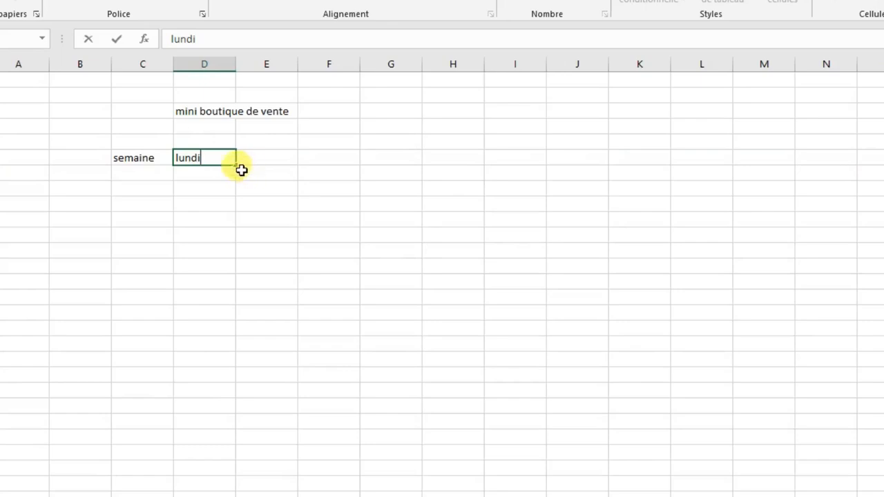
left_click(241, 168)
left_click(200, 162)
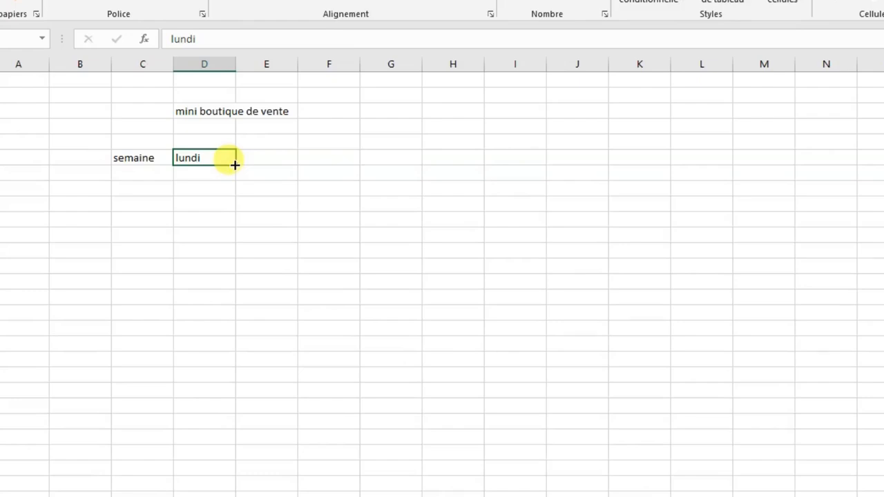
left_click_drag(234, 168, 233, 226)
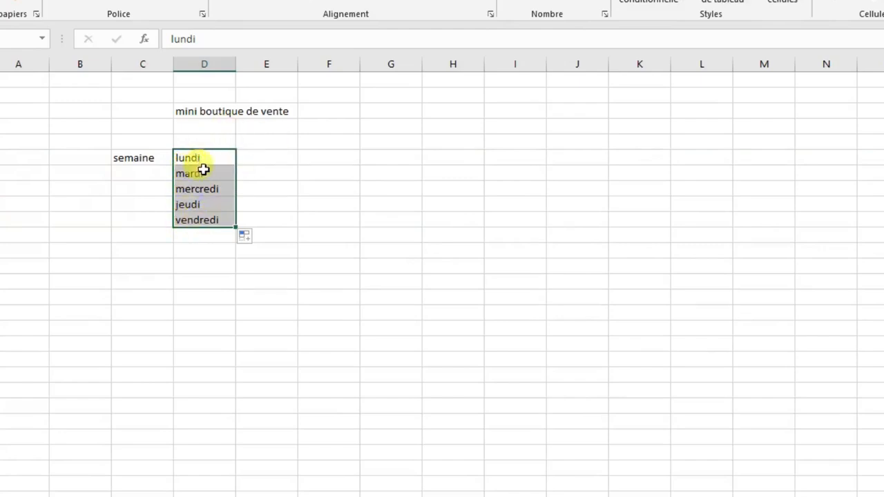
Fill E5:H5 with the months "janvier" to "avril" and insert the current date, 19/09/2020, in D5.
left_click(250, 144)
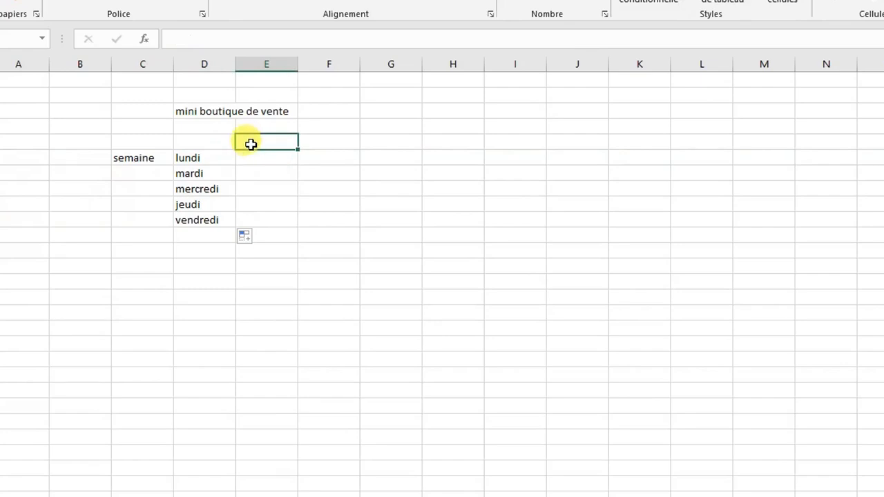
type("janvier")
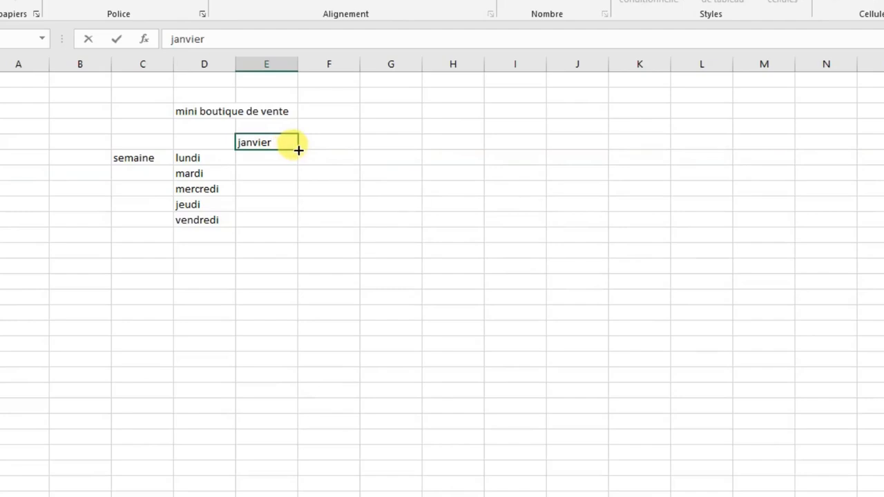
left_click_drag(298, 149, 461, 153)
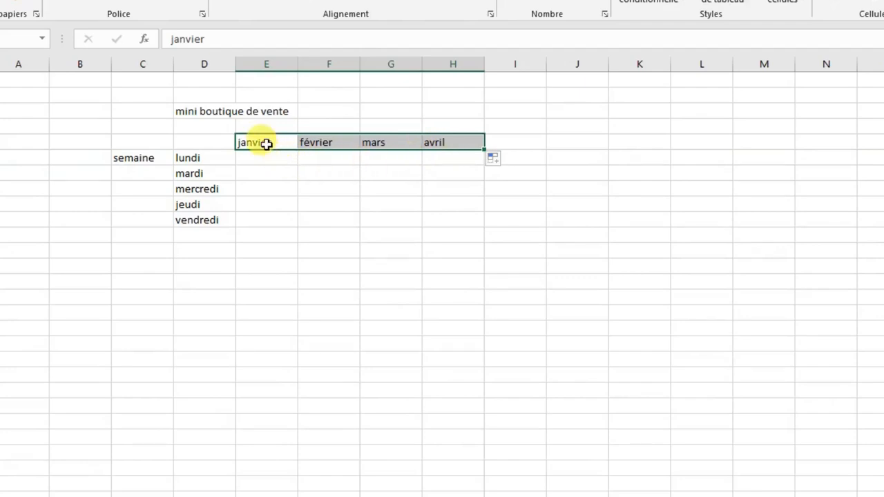
left_click(201, 145)
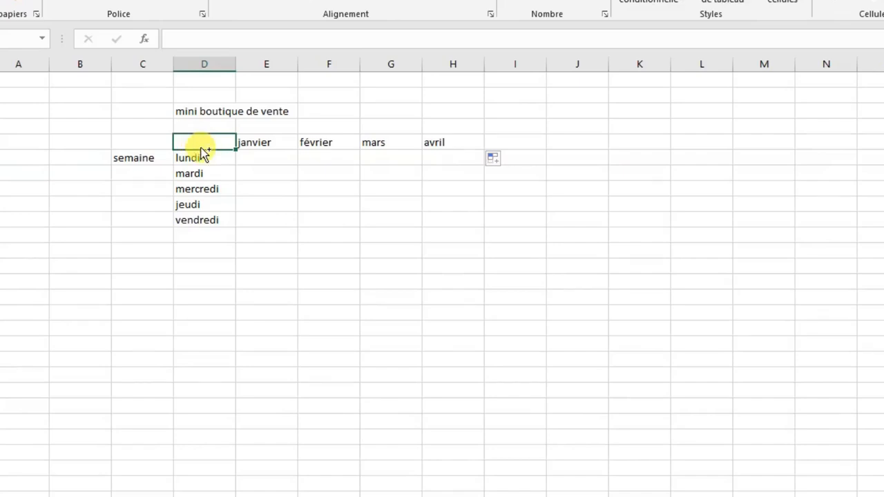
key("ctrl+semicolon")
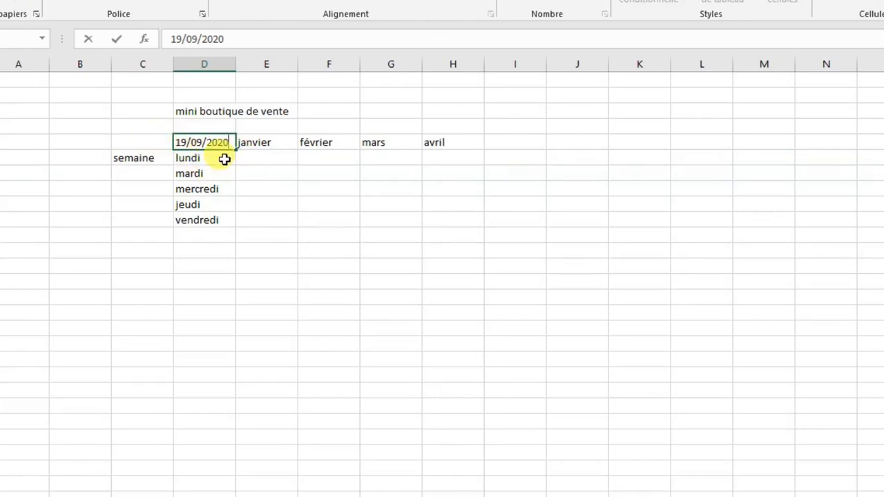
Enter 500 and 1000 for lundi and mardi under janvier and extend the number series down to vendredi.
left_click(252, 163)
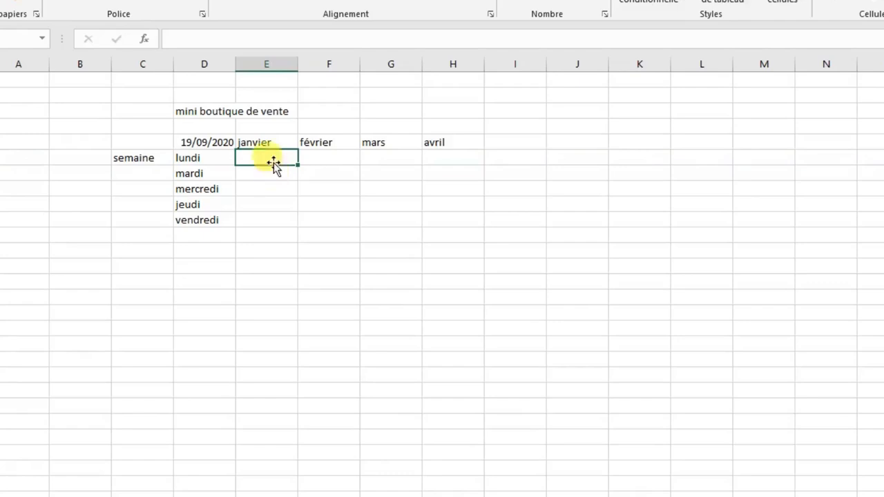
type("500")
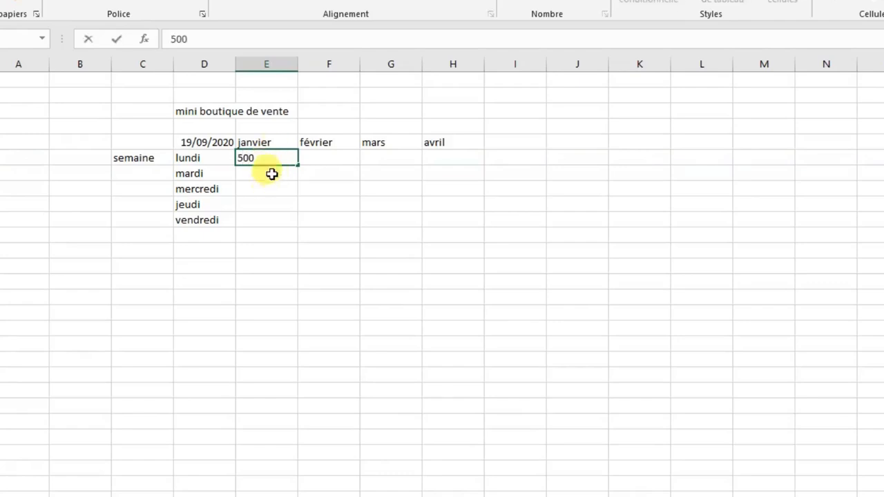
left_click(270, 173)
type("100")
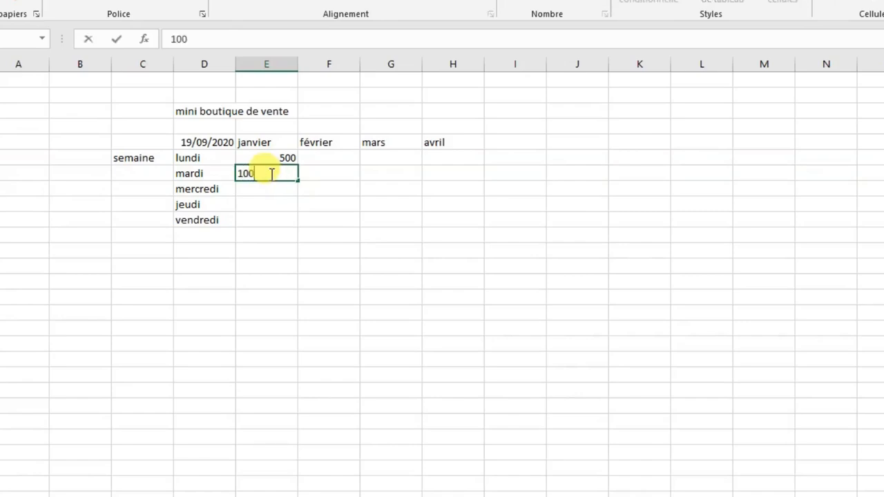
type("0")
left_click(283, 158)
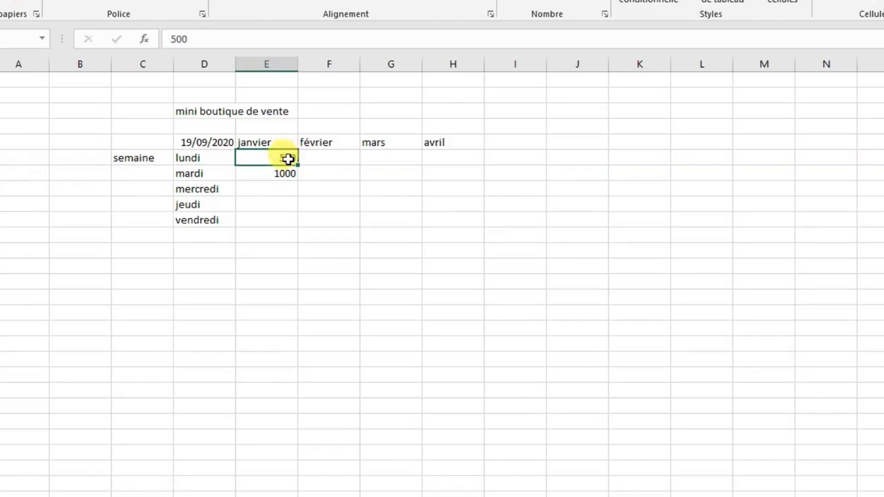
left_click_drag(286, 166, 297, 225)
Enter 200 and 500 for lundi and mardi under février and extend the number series down to vendredi.
left_click(327, 159)
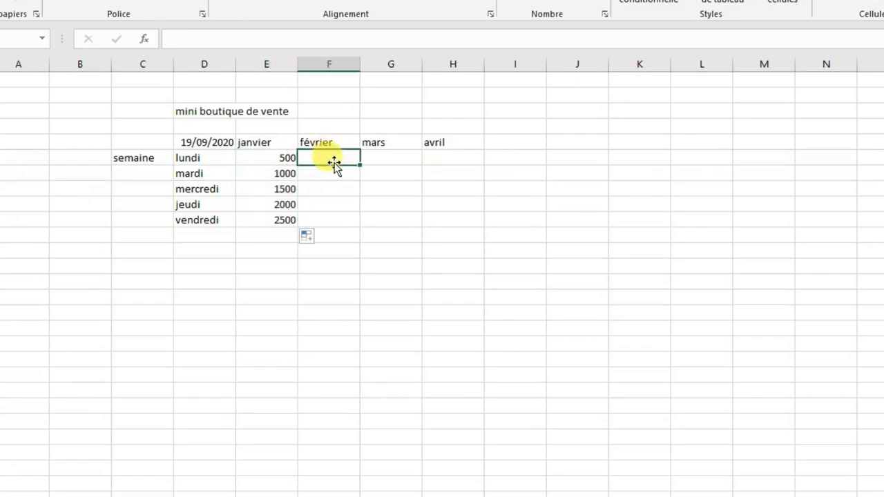
type("200")
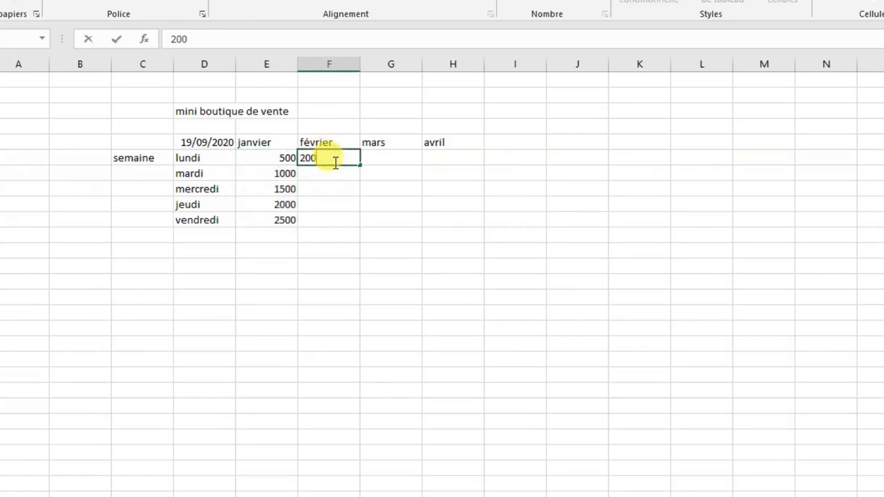
left_click(337, 175)
type("500")
left_click_drag(346, 160, 360, 225)
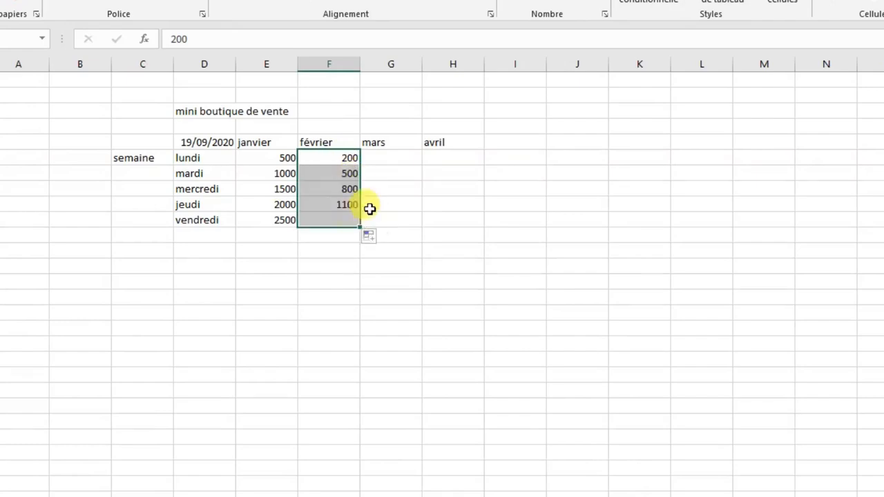
Enter 100 and 400 for lundi and mardi under mars and extend the number series down to vendredi.
left_click(389, 157)
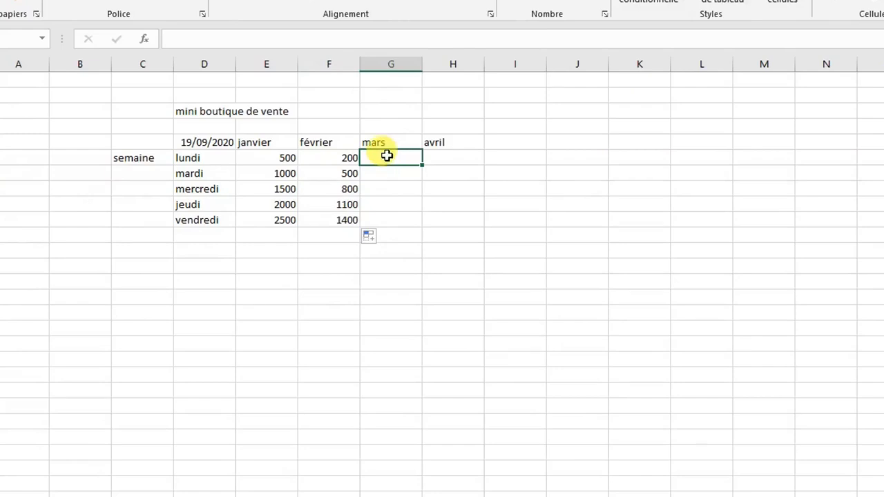
type("100")
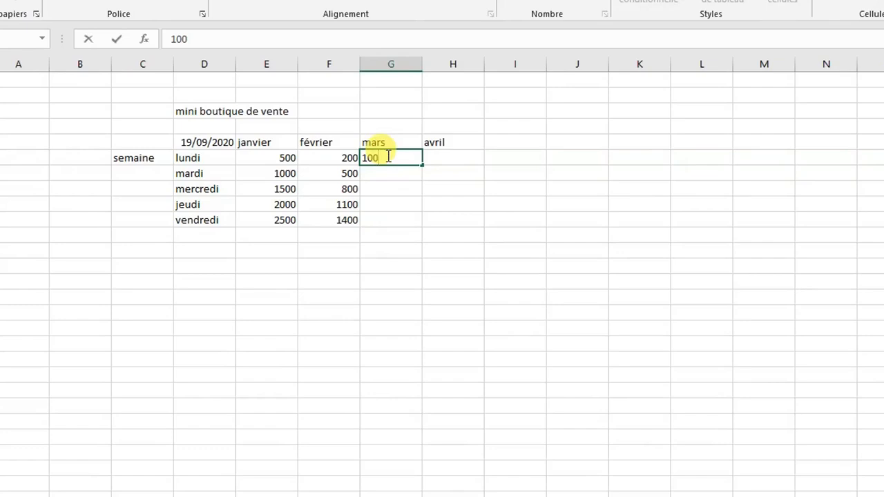
left_click(397, 178)
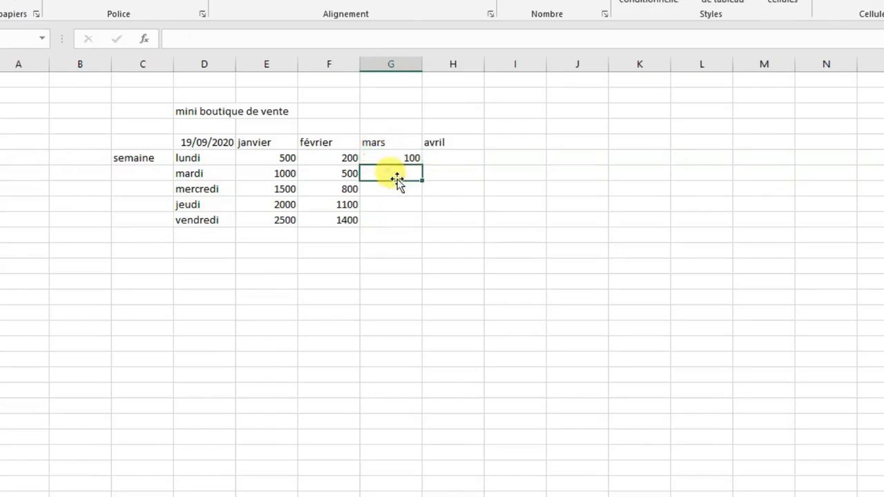
type("400")
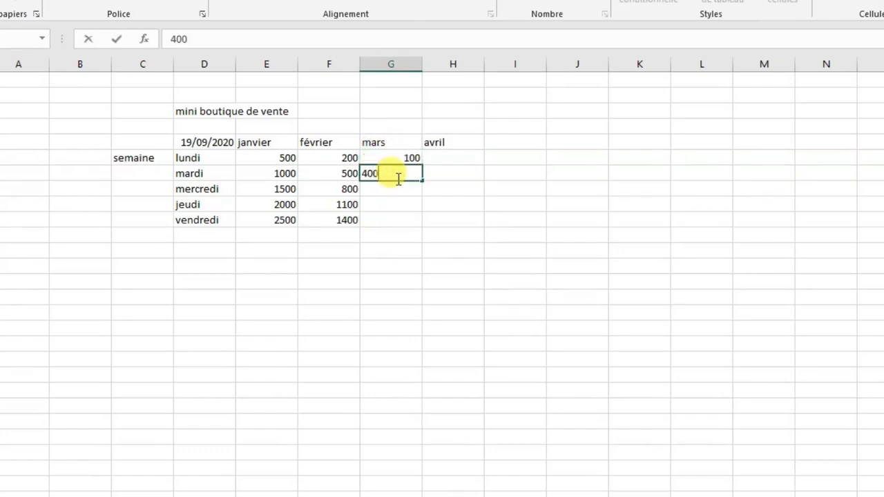
left_click(404, 159)
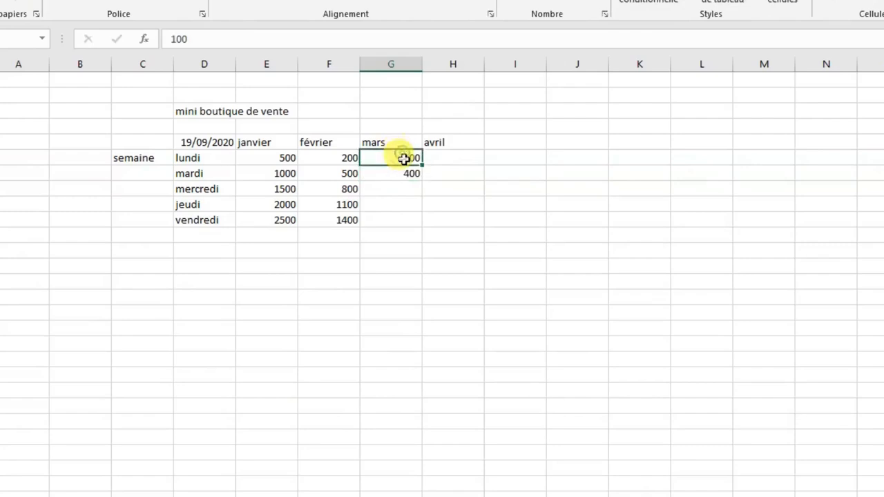
left_click_drag(404, 159, 405, 169)
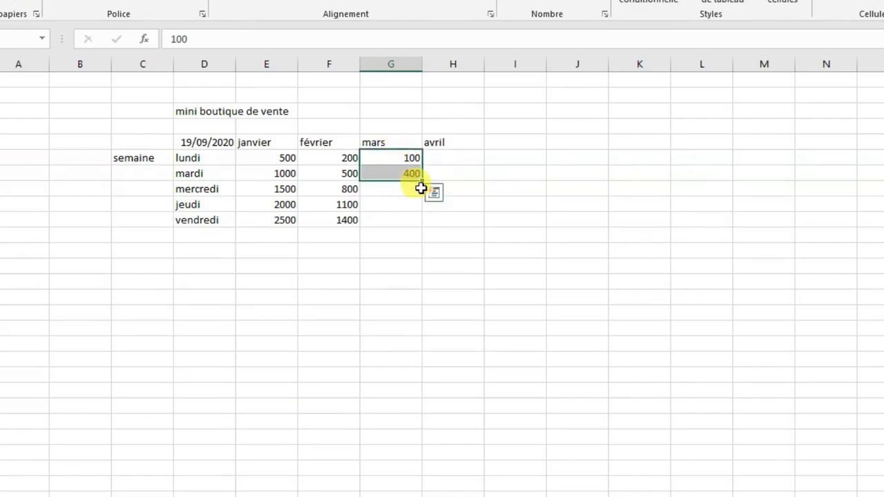
left_click_drag(422, 183, 422, 226)
Enter 50 and 100 for lundi and mardi under avril and extend the number series down to vendredi.
left_click(441, 159)
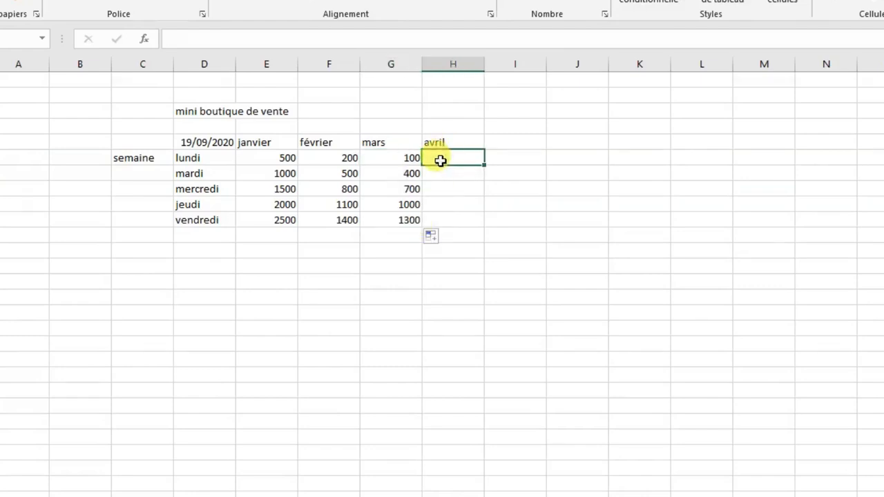
type("50")
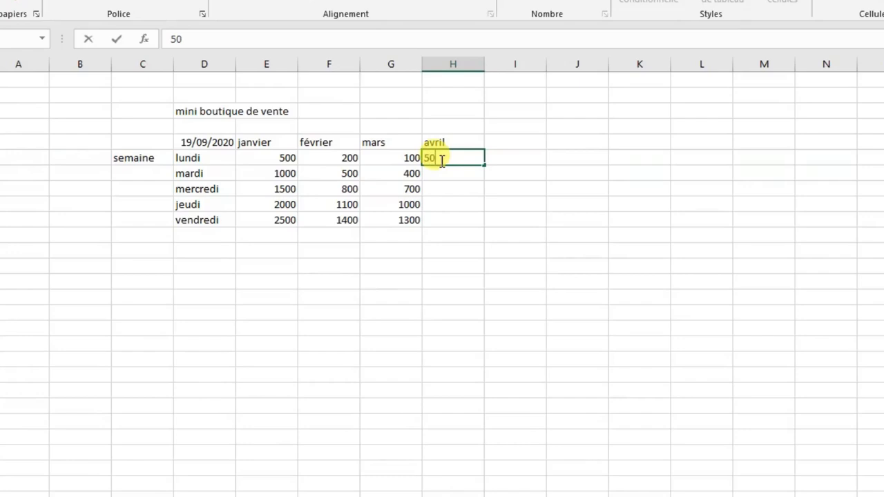
left_click(449, 177)
type("10")
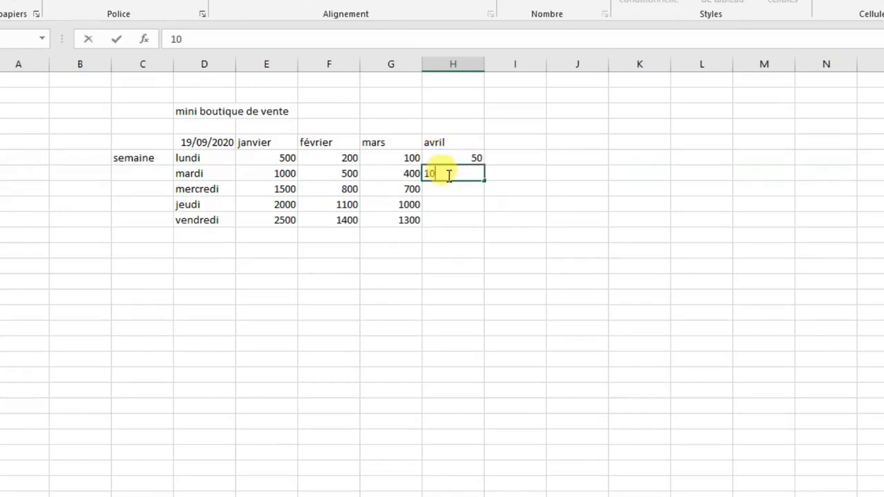
type("0")
left_click_drag(450, 159, 455, 173)
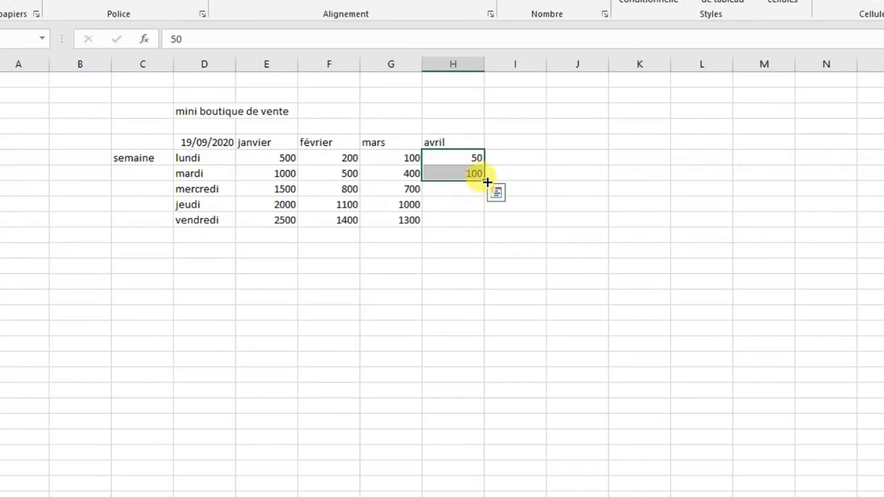
left_click_drag(485, 182, 484, 224)
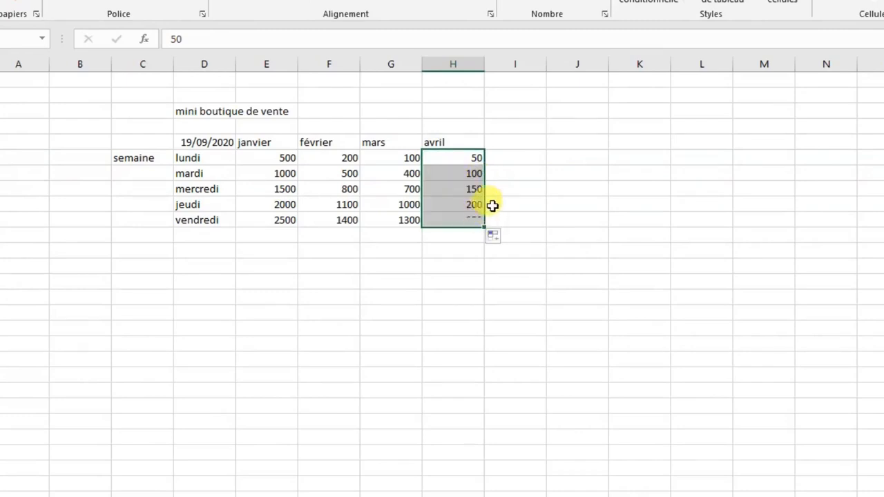
Apply all borders (Toutes les bordures) to the whole table range D5:H10.
left_click(126, 174)
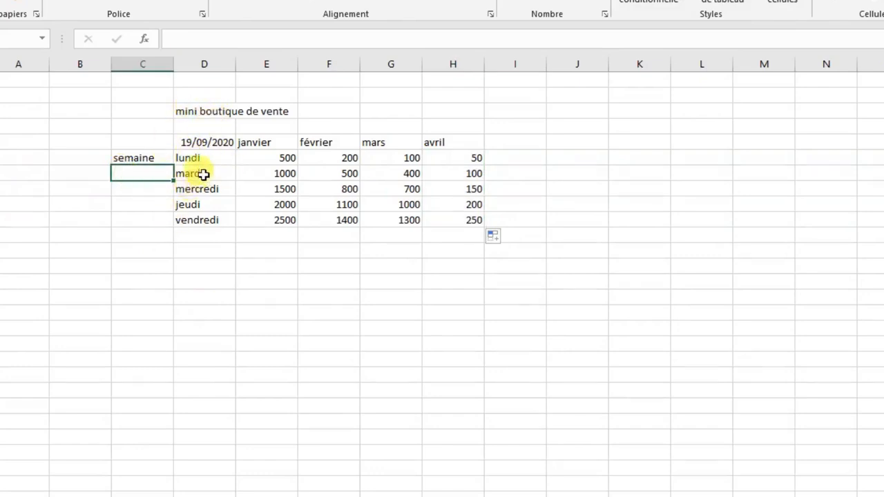
left_click(180, 142)
left_click_drag(180, 143, 461, 221)
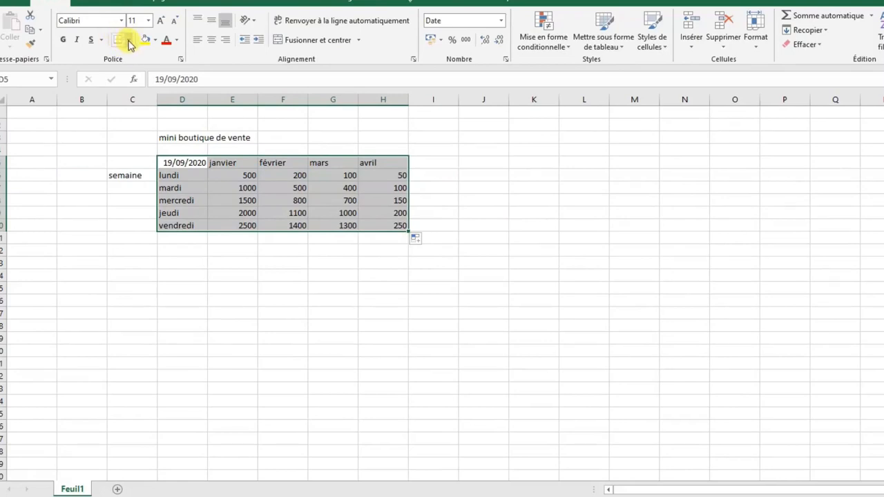
left_click(127, 42)
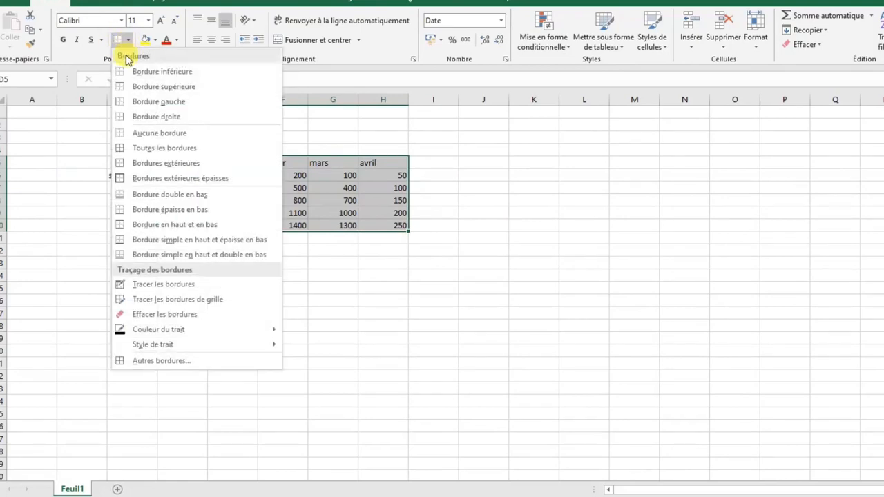
left_click(177, 150)
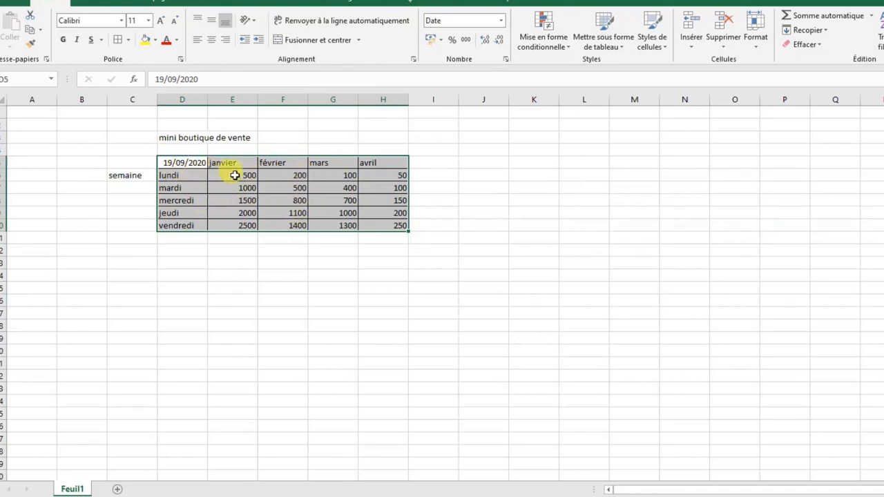
Merge and center the title "mini boutique de vente" across D3:H3 above the table.
left_click(182, 138)
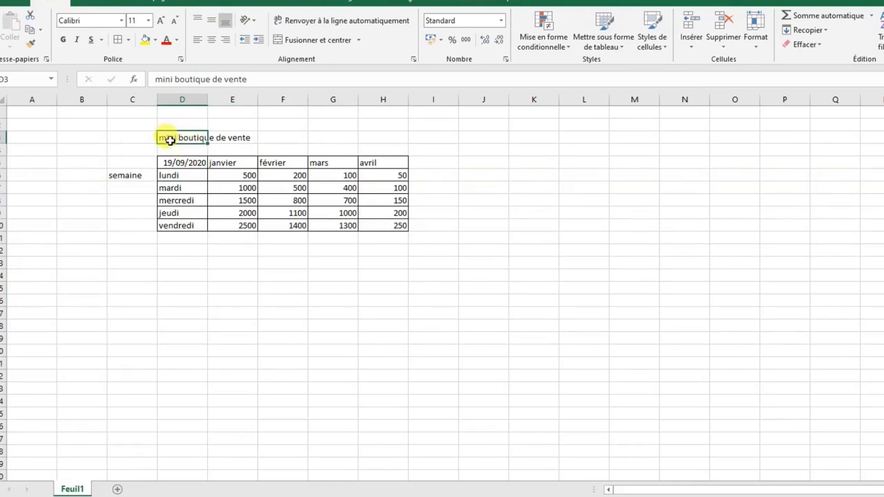
left_click_drag(169, 137, 382, 143)
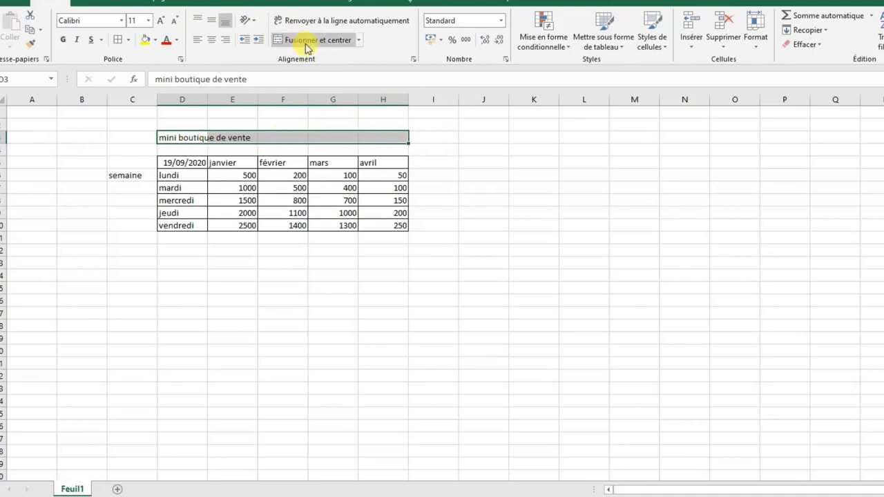
left_click(359, 41)
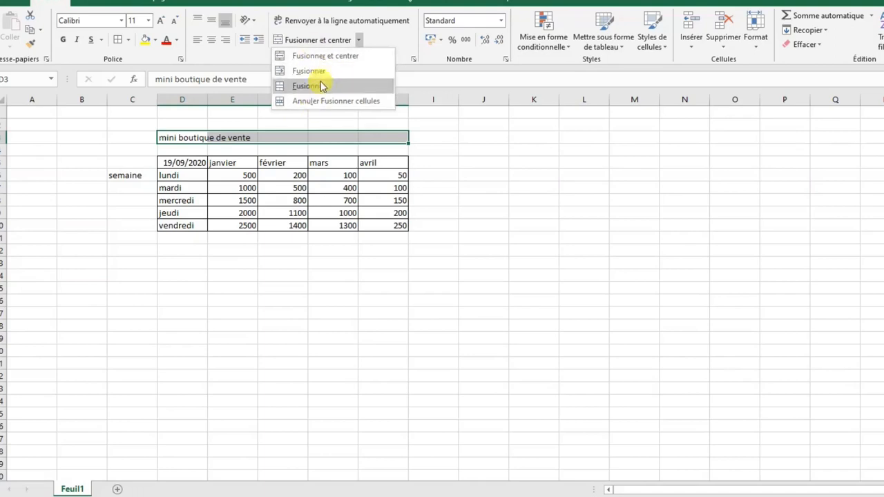
left_click(319, 42)
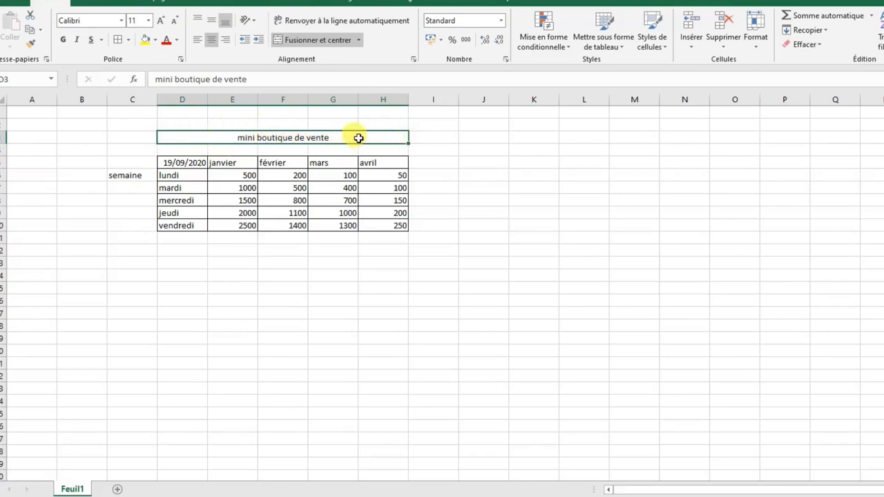
Apply the Accent1 cell style to the "janvier" header in E5.
left_click(179, 168)
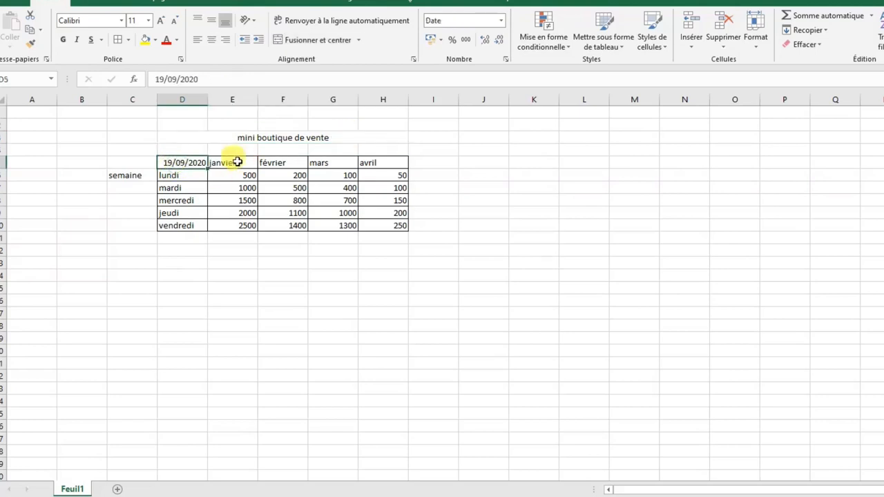
left_click(227, 169)
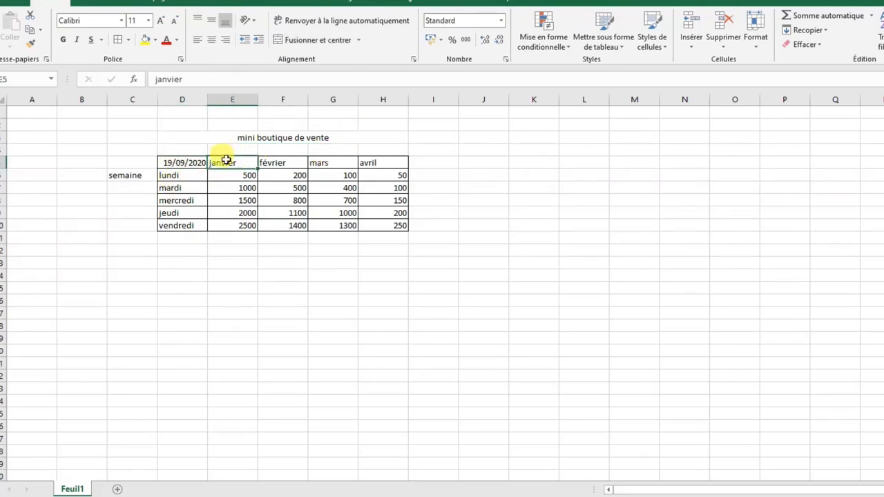
left_click(228, 163)
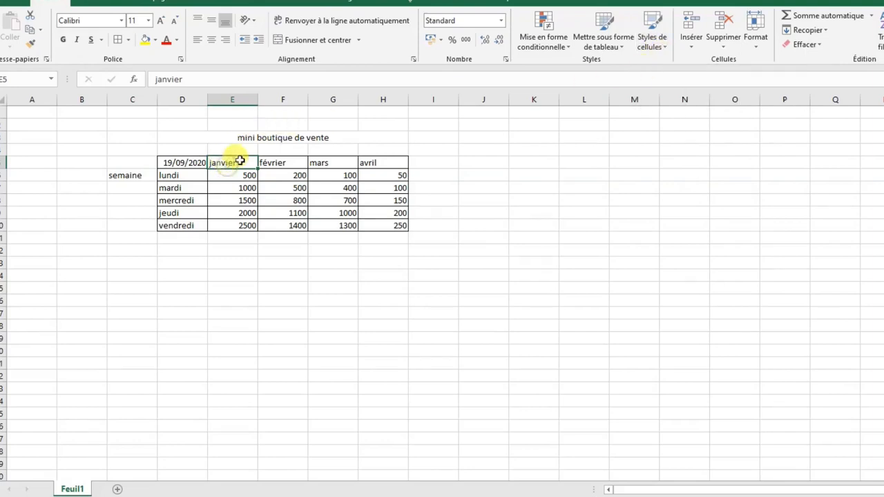
left_click(666, 53)
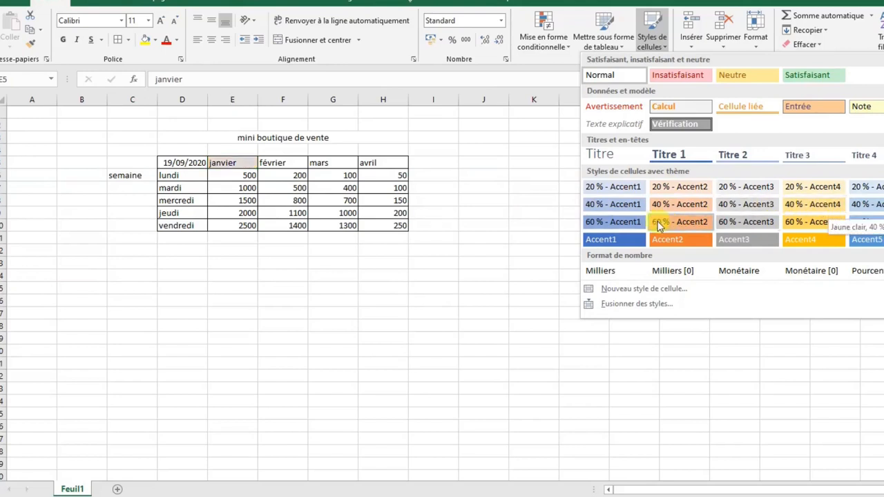
left_click(608, 243)
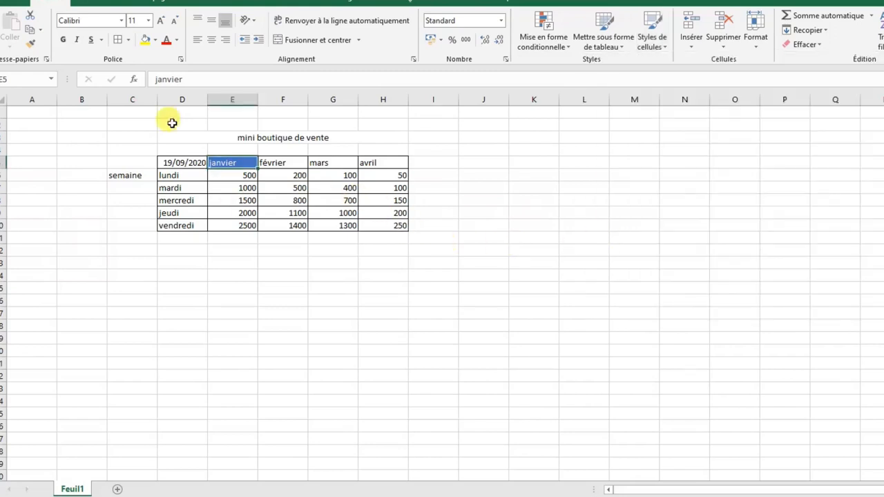
Make the "janvier" header bold and center it both vertically and horizontally in its cell.
left_click(62, 42)
left_click(212, 21)
left_click(212, 39)
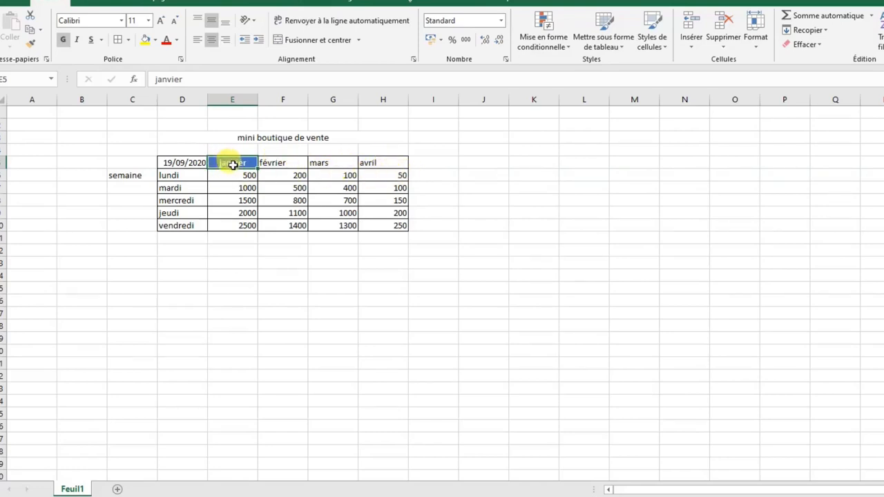
Copy the formatting of the "janvier" header to the février, mars, avril and semaine cells with the format painter.
left_click(30, 44)
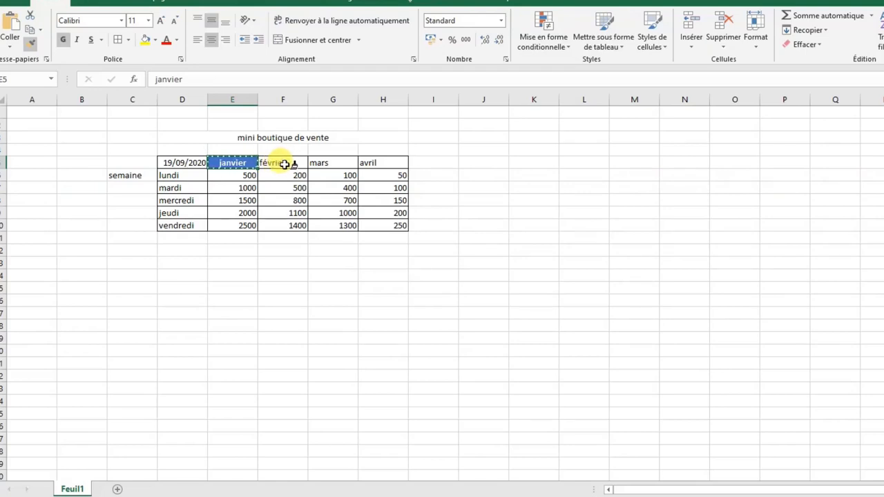
left_click(285, 163)
left_click(321, 166)
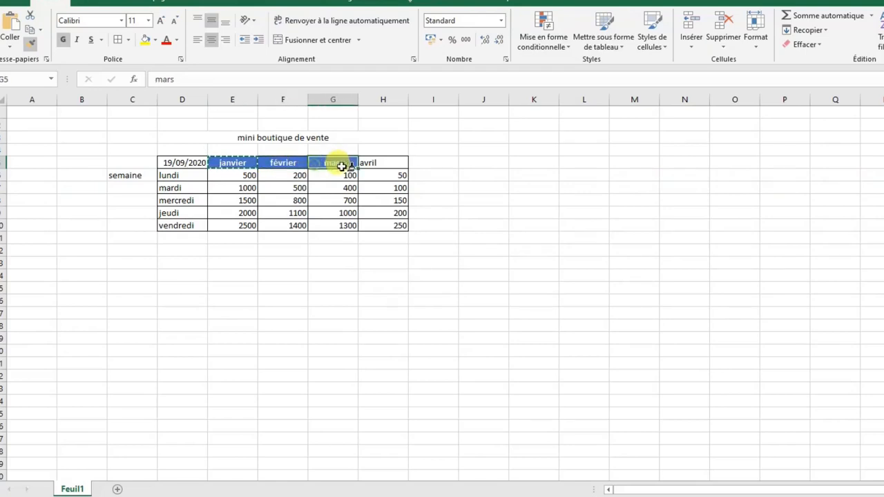
left_click(373, 164)
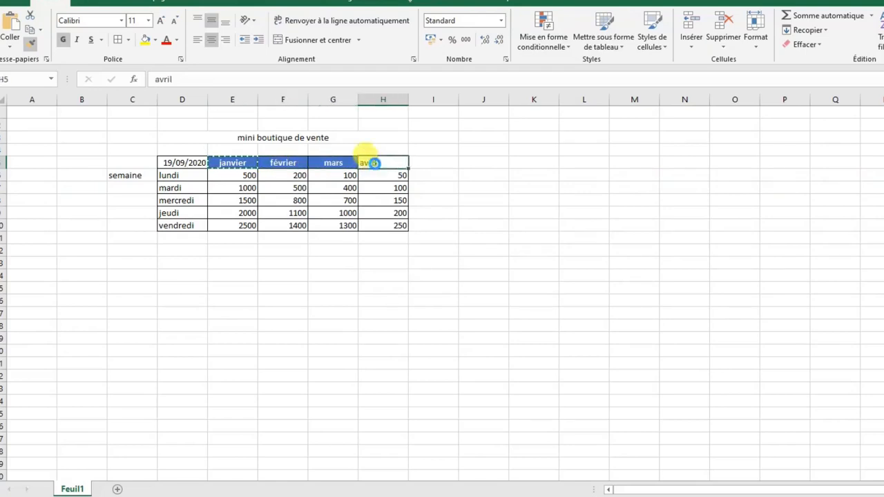
left_click(123, 175)
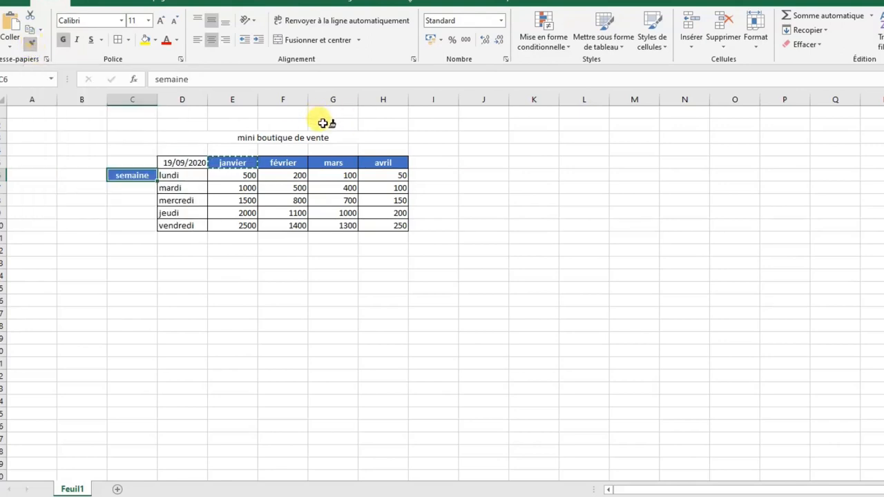
key("Escape")
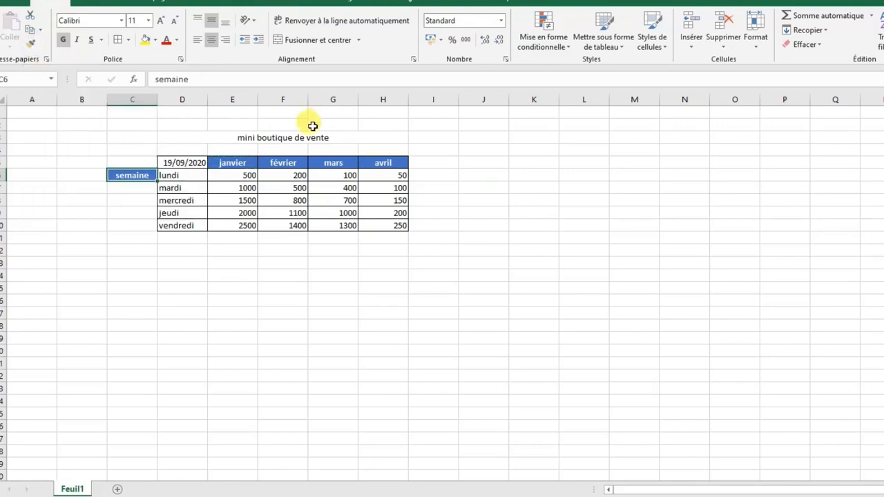
left_click(31, 46)
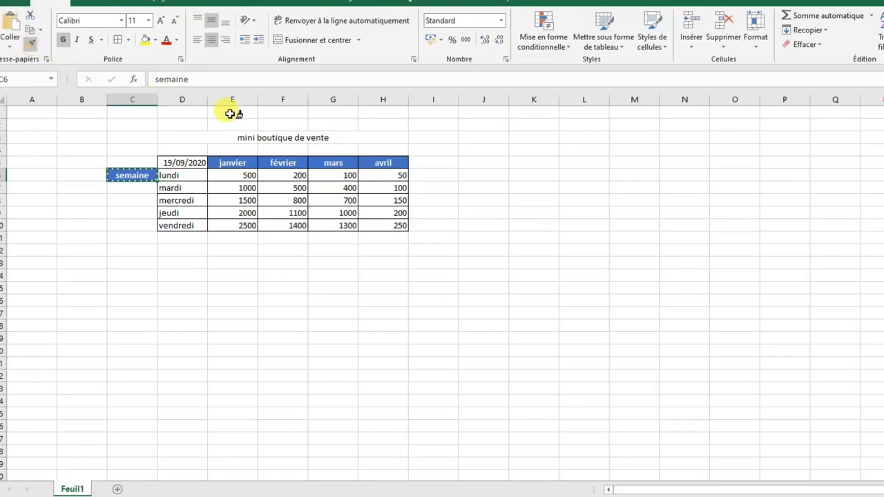
left_click(31, 44)
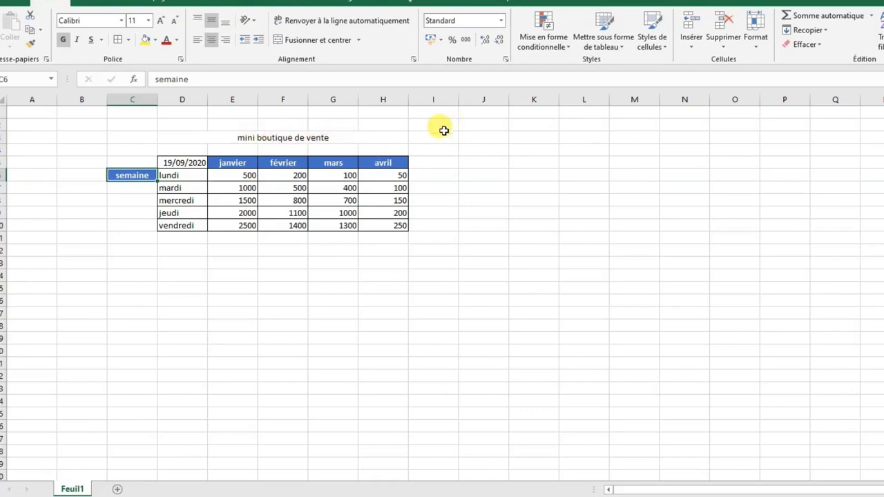
left_click(31, 47)
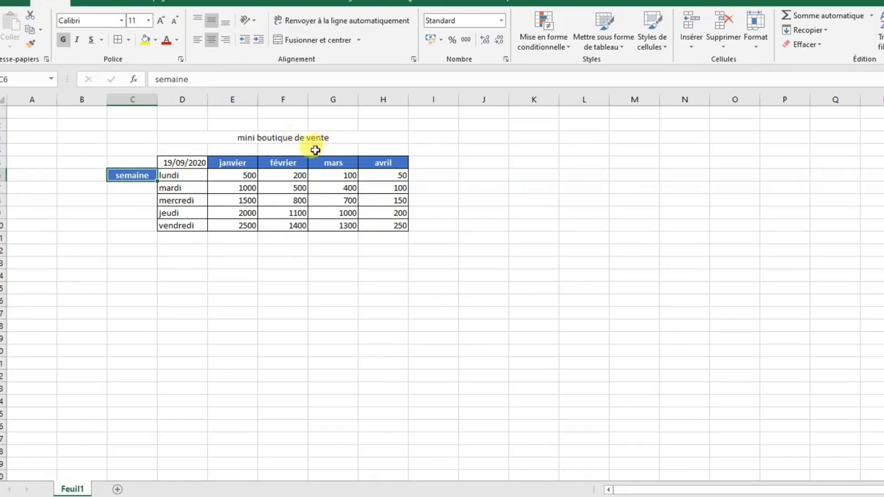
Merge and center "semaine" over C6:C10 and rotate its text upward (Rotation du texte vers le haut).
left_click_drag(133, 175, 134, 225)
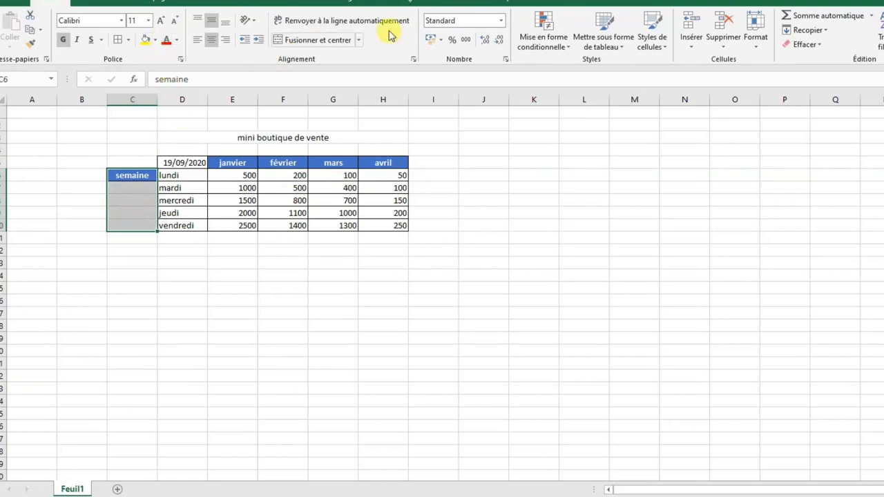
left_click(318, 44)
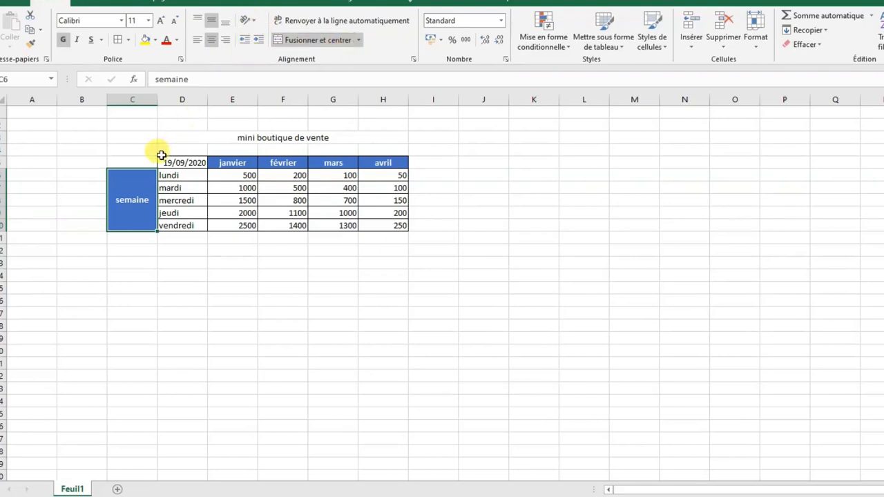
left_click(254, 21)
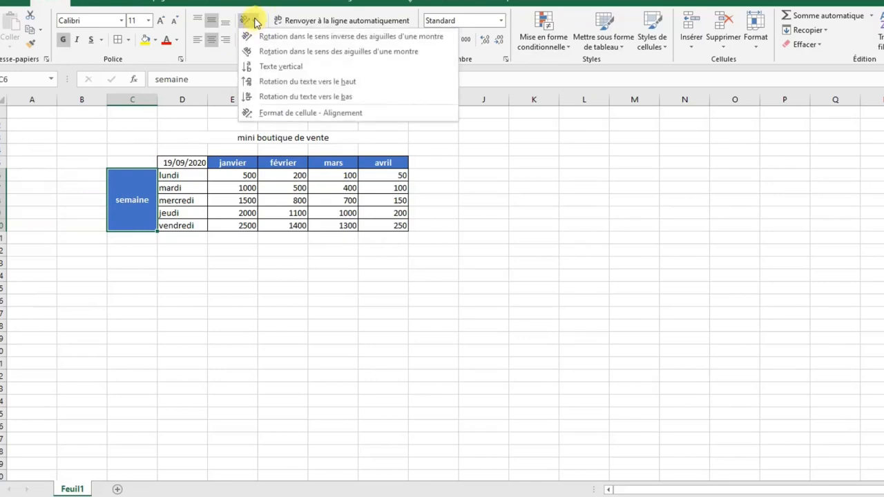
left_click(302, 82)
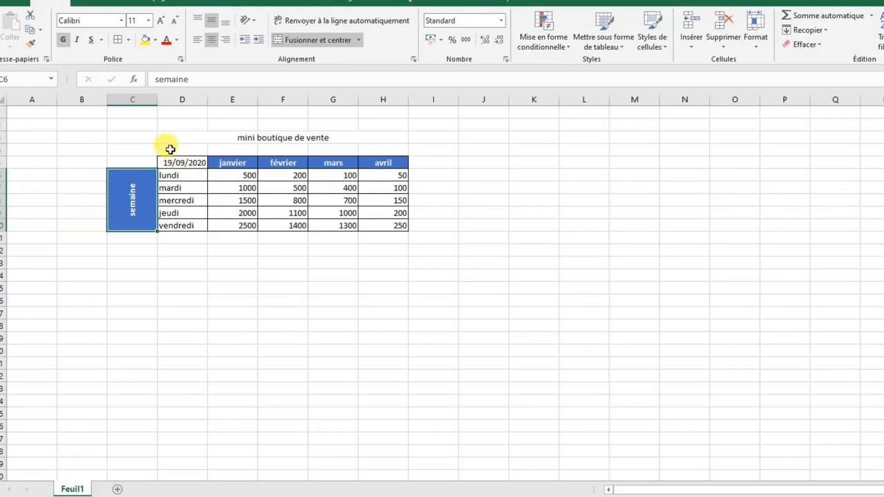
Add a thick bottom border (Bordure épaisse en bas) to the empty cells D4:H4 between the title and the month headers.
left_click_drag(164, 151, 365, 153)
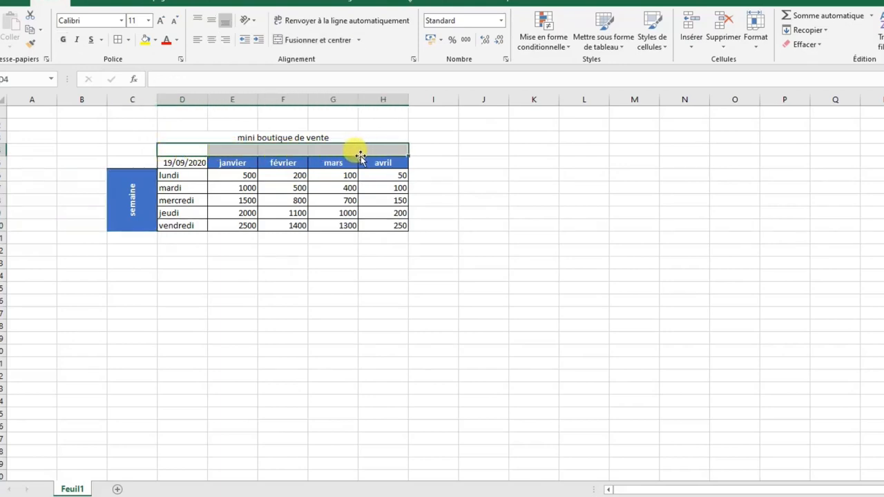
left_click(127, 41)
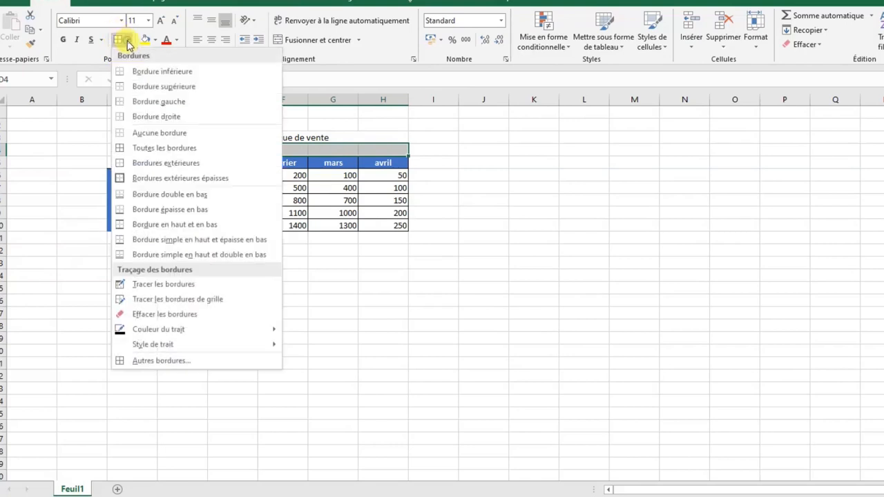
left_click(164, 216)
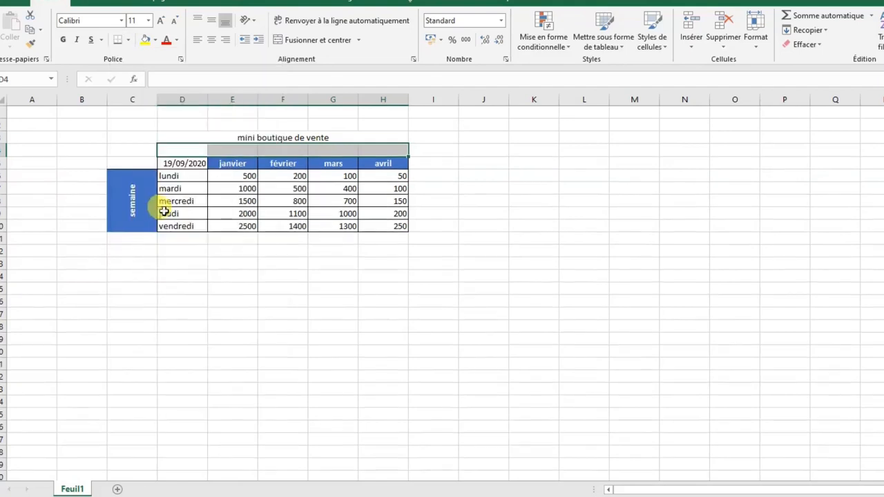
left_click(483, 170)
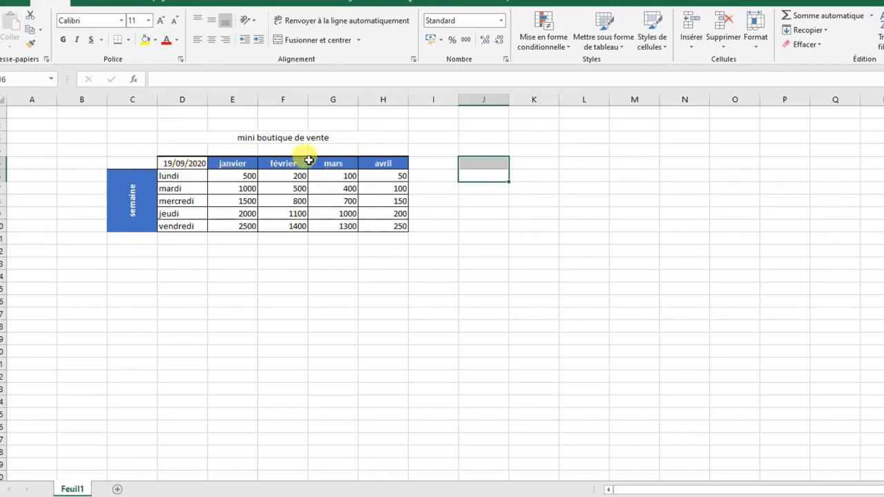
Add a thick bottom border under the vendredi row, D10:H10, to close off the table.
left_click(166, 227)
left_click_drag(161, 228, 393, 229)
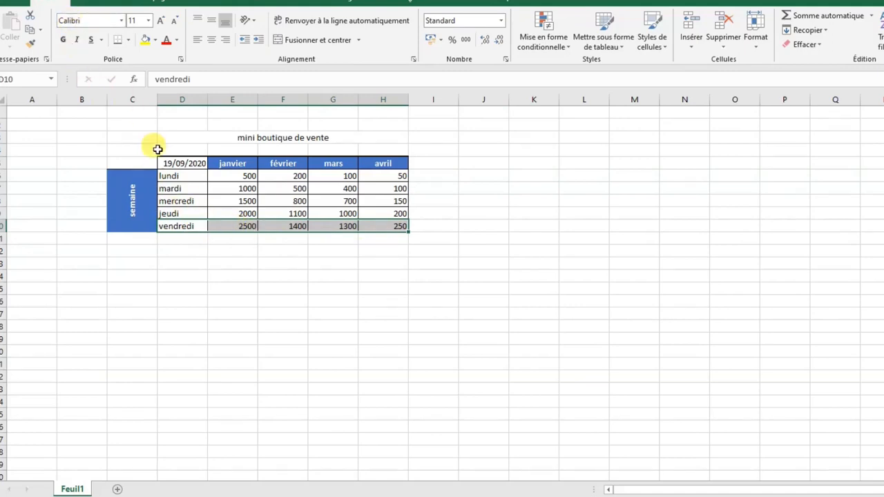
left_click(118, 43)
left_click(461, 239)
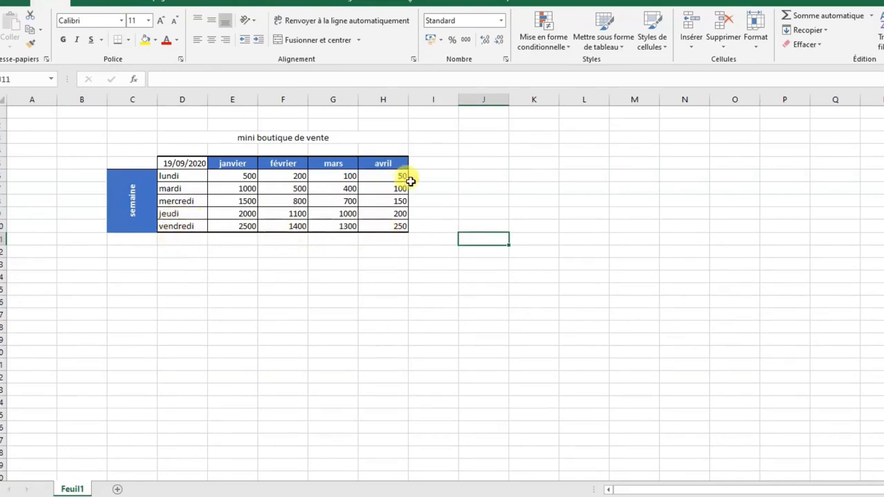
left_click(434, 162)
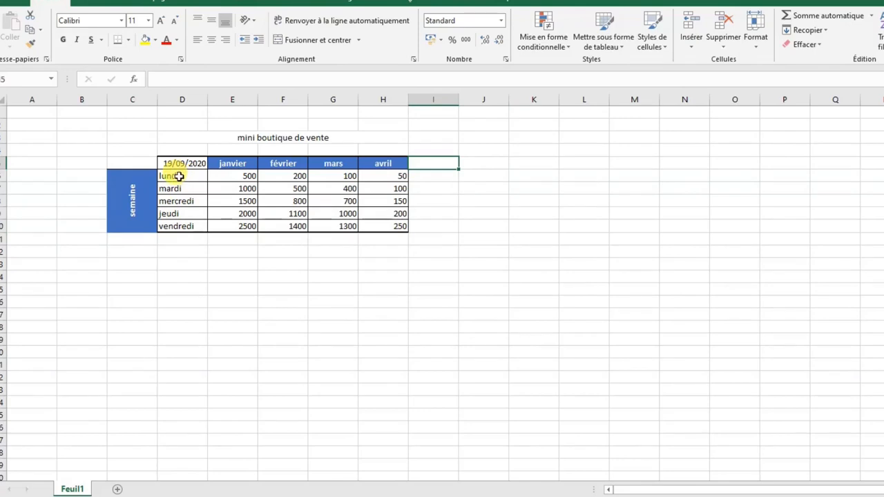
Apply the orange Accent2 cell style to the weekday names in D6:D10.
left_click(178, 176)
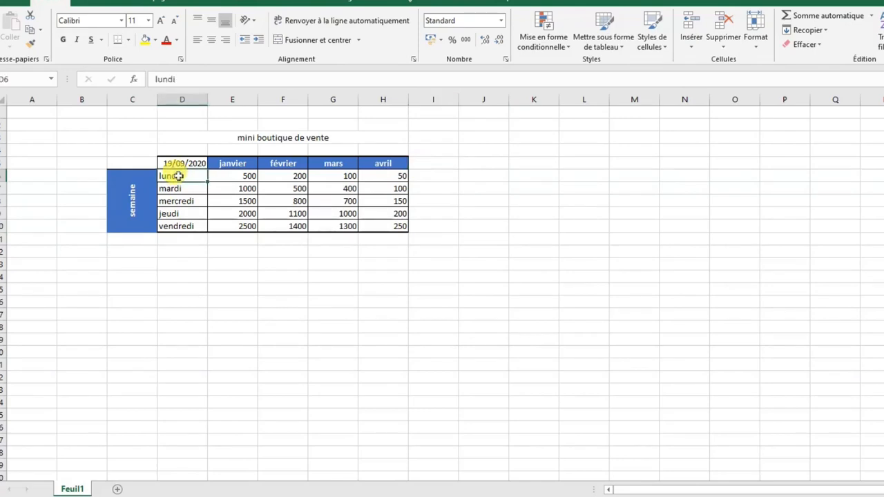
left_click_drag(179, 178, 179, 223)
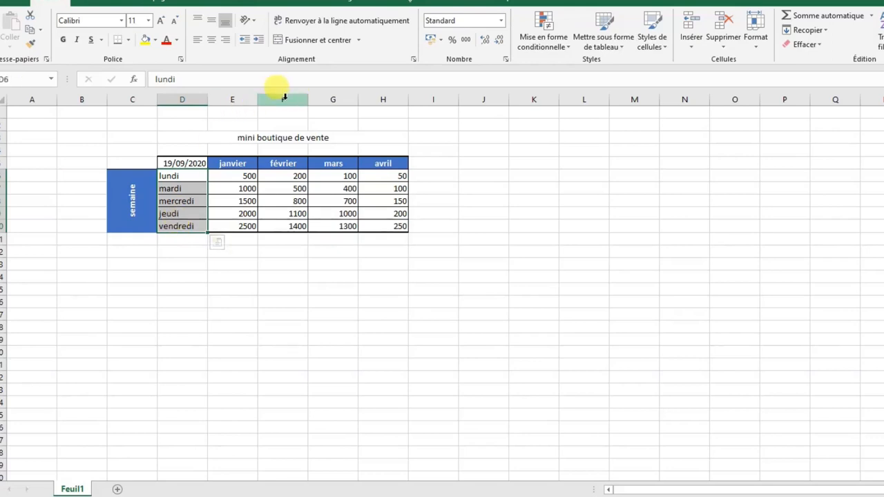
left_click(661, 47)
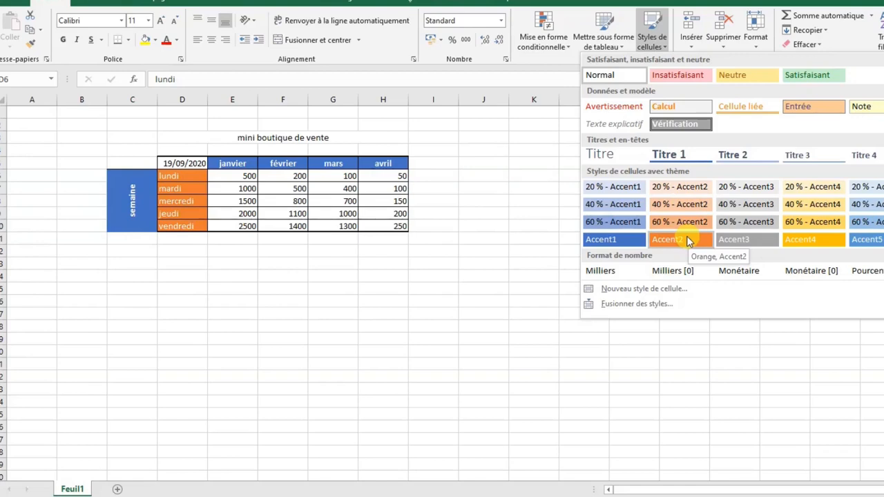
left_click(686, 236)
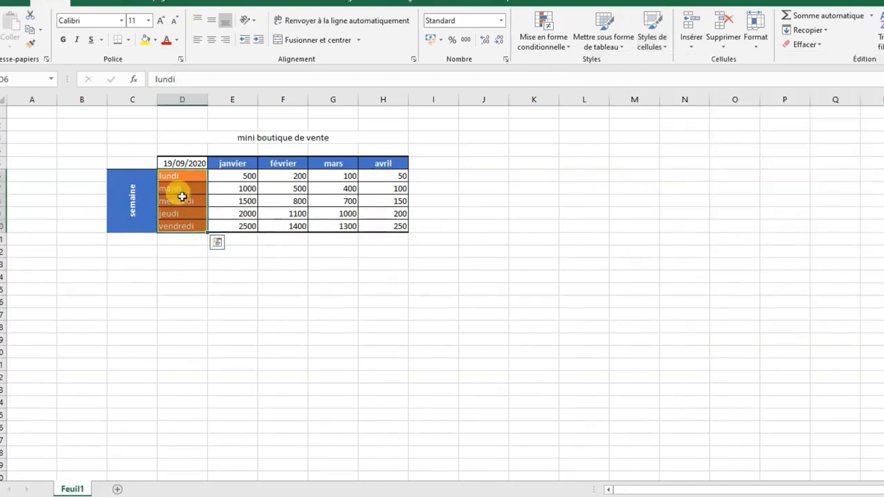
Apply the Accent5 cell style to the date cell D5.
left_click(183, 164)
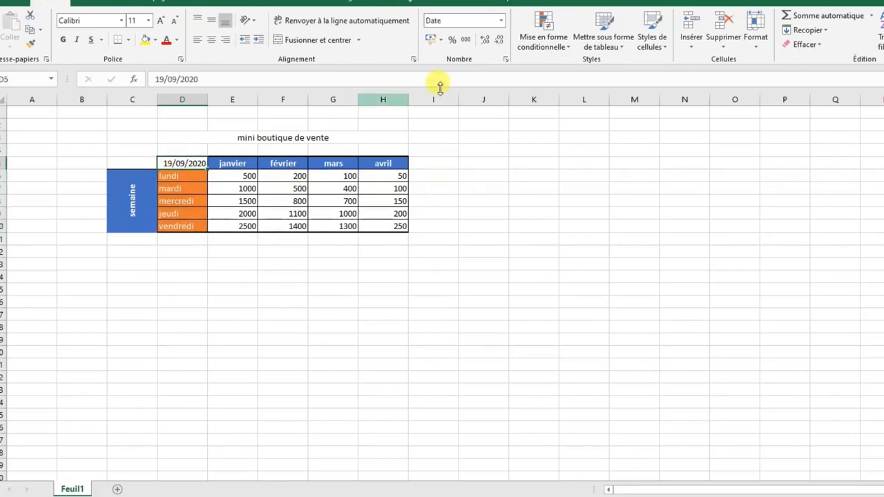
left_click(663, 45)
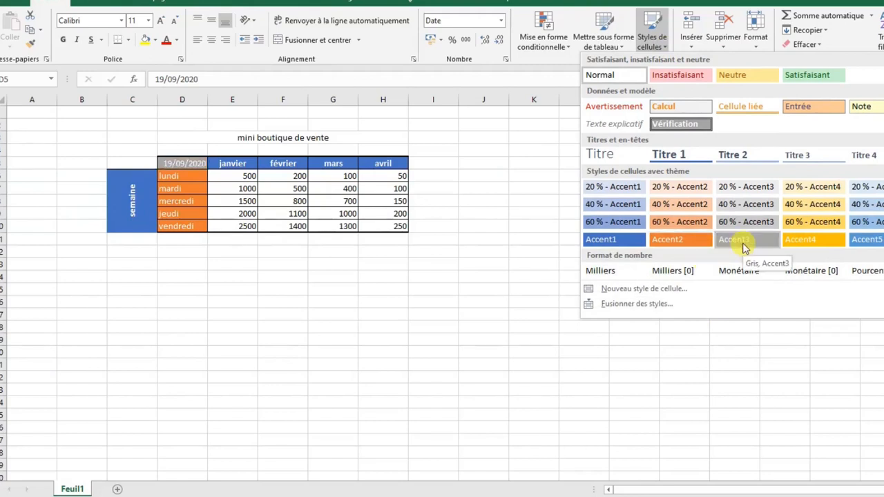
left_click(876, 239)
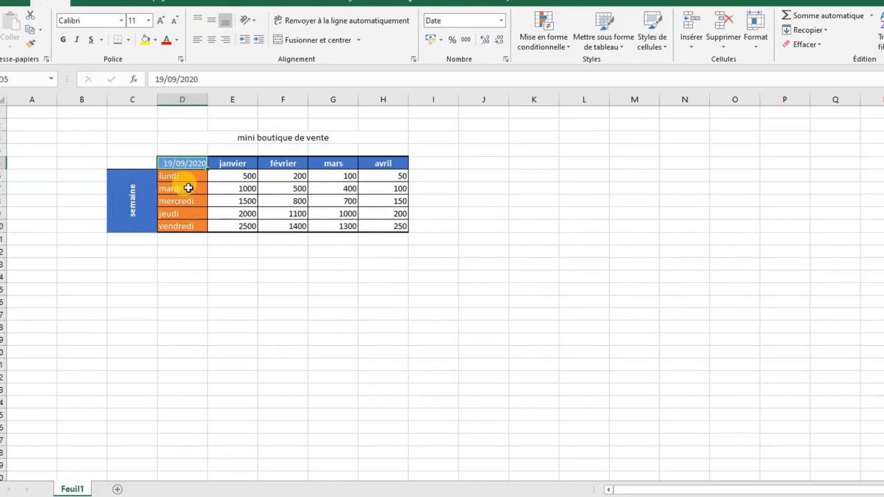
Center the contents of D6:H10 and the date cell D5 both horizontally and vertically.
left_click(238, 199)
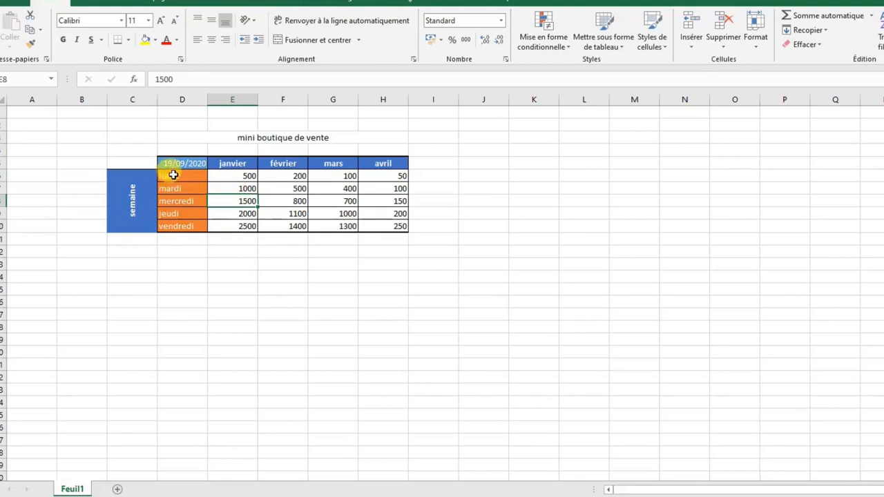
left_click_drag(174, 178, 392, 221)
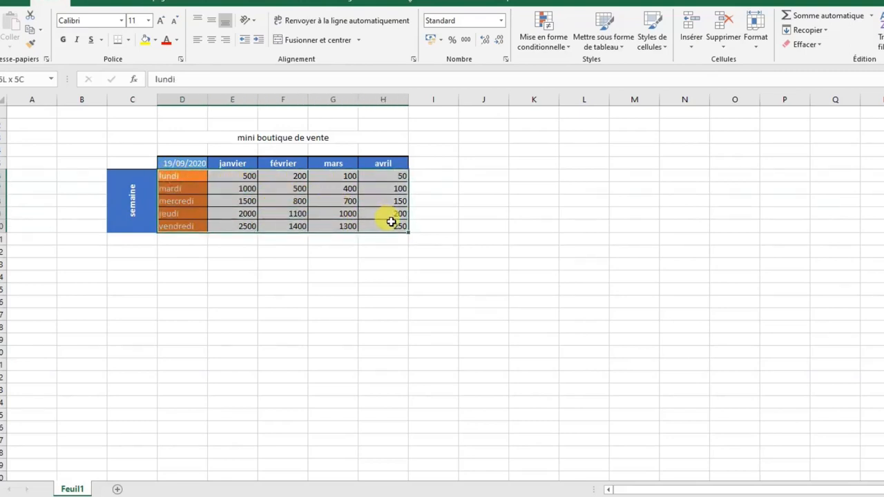
left_click(212, 36)
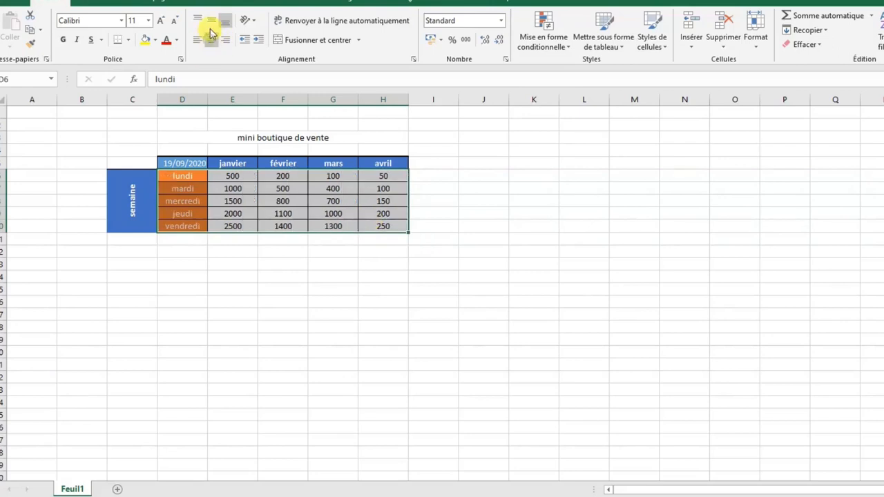
left_click(212, 20)
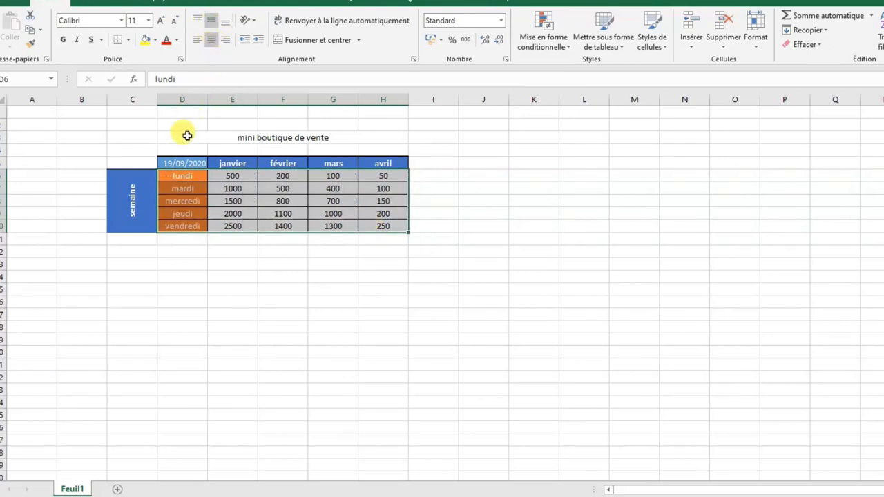
left_click(188, 164)
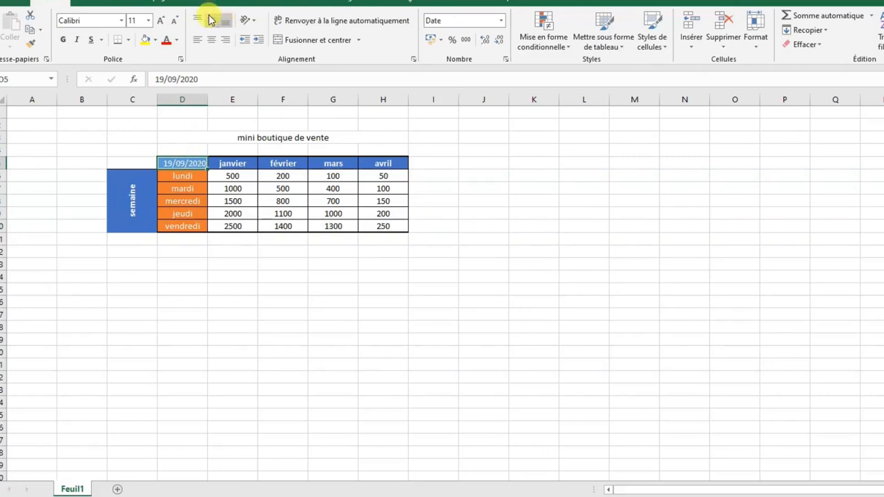
left_click(212, 44)
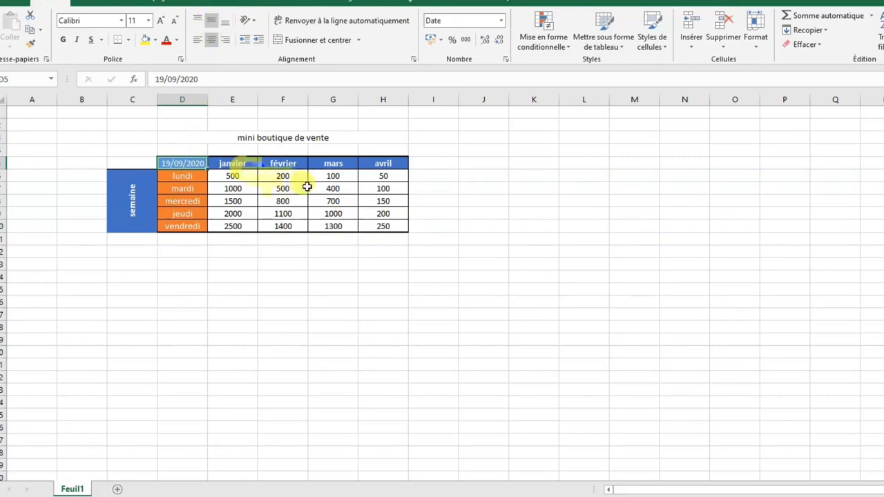
left_click(416, 184)
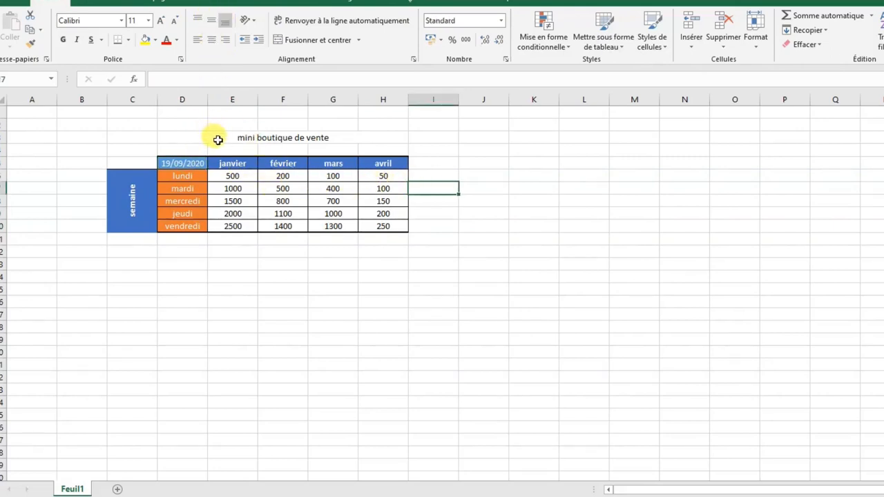
Fill the merged title cell "mini boutique de vente" with the lightest gold theme color.
left_click(175, 139)
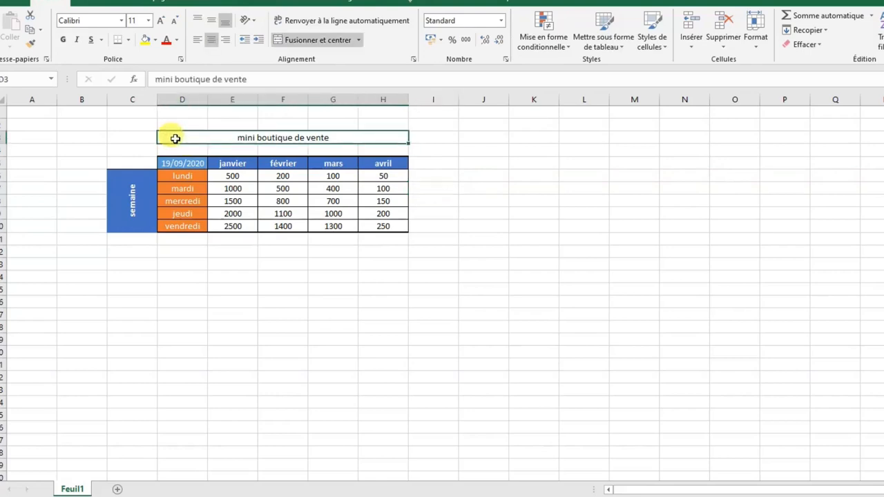
left_click(155, 41)
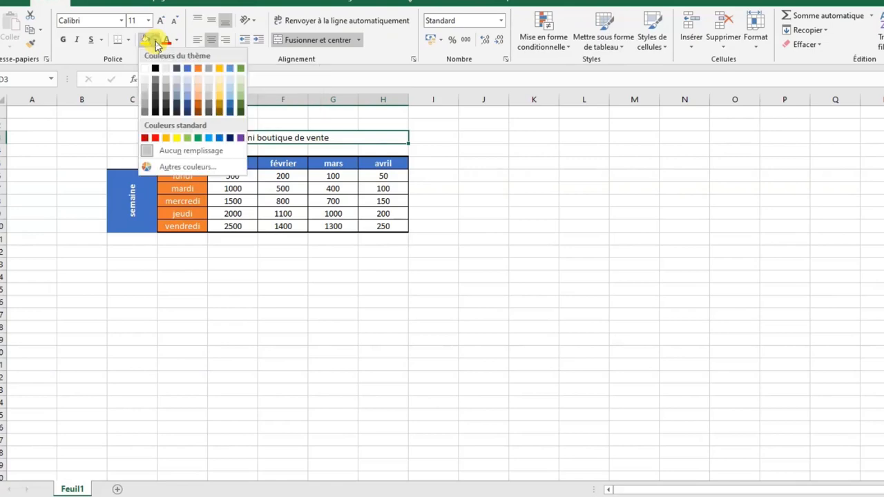
left_click(221, 81)
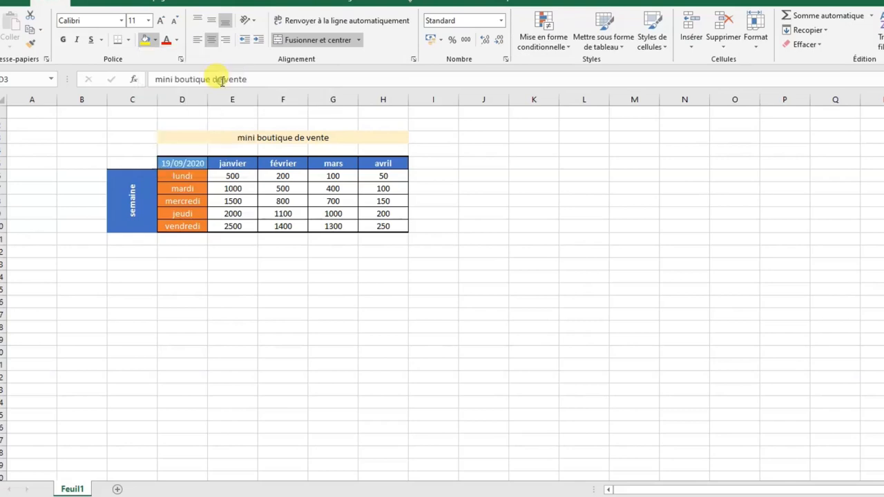
left_click(424, 148)
Format the title "mini boutique de vente" as bold Calibri at size 14.
left_click(282, 139)
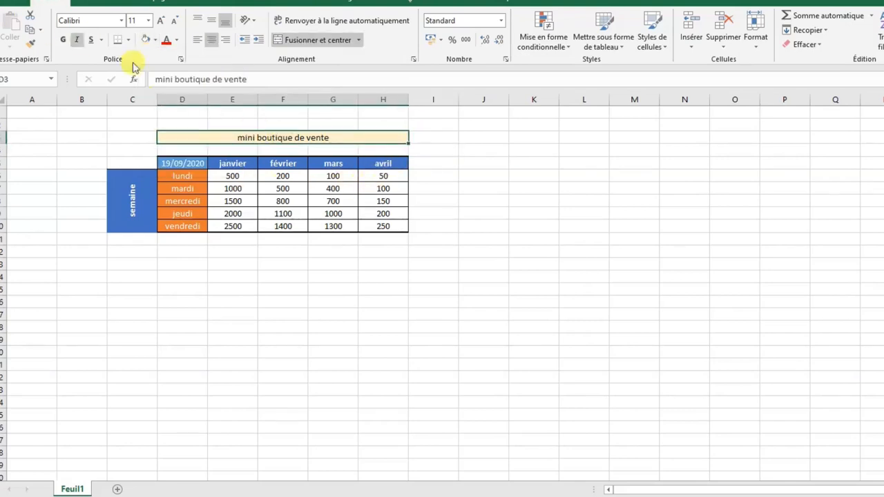
left_click(148, 22)
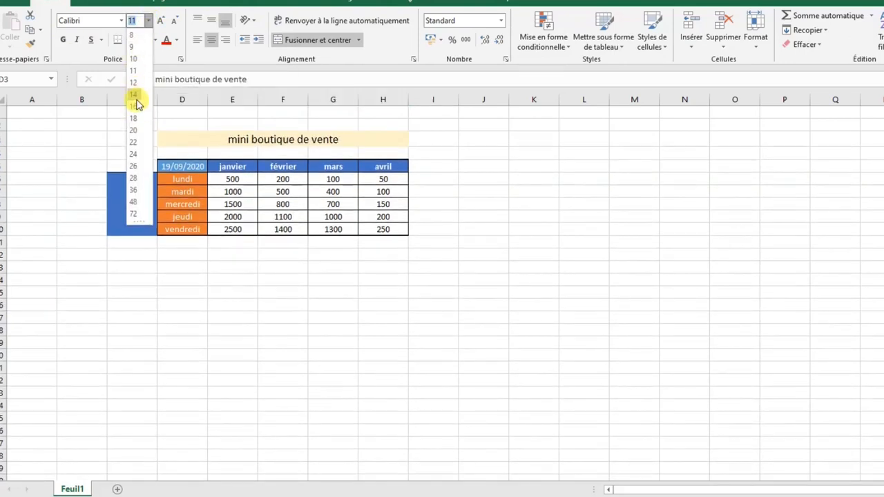
left_click(136, 96)
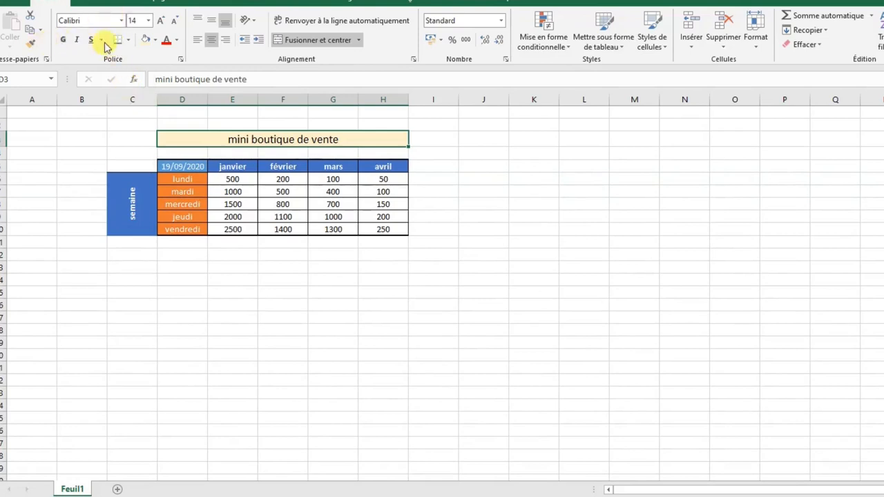
left_click(122, 21)
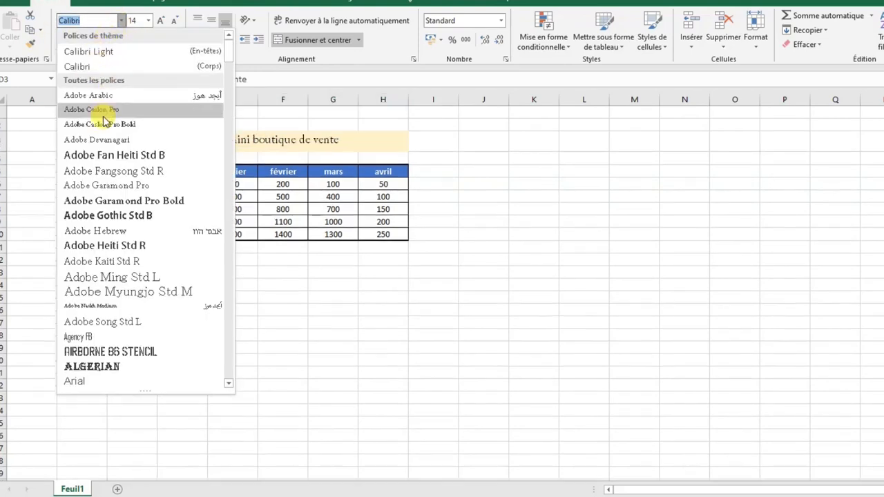
left_click(89, 69)
left_click(63, 42)
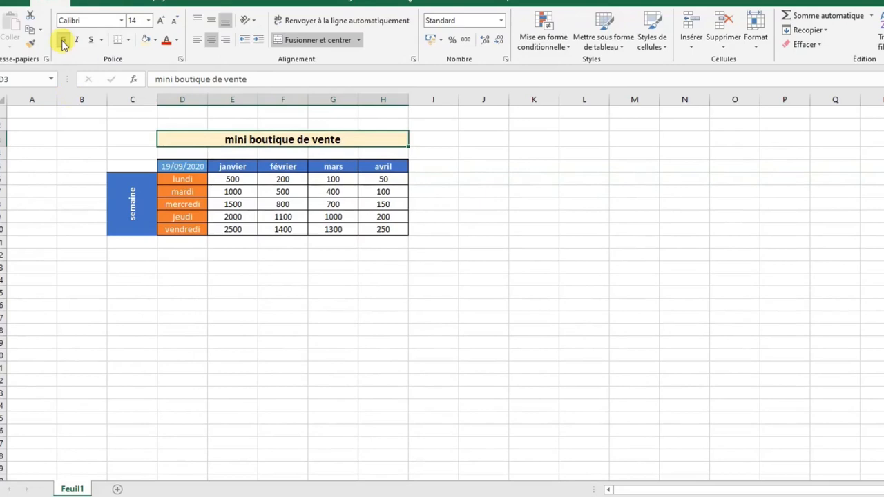
left_click(433, 204)
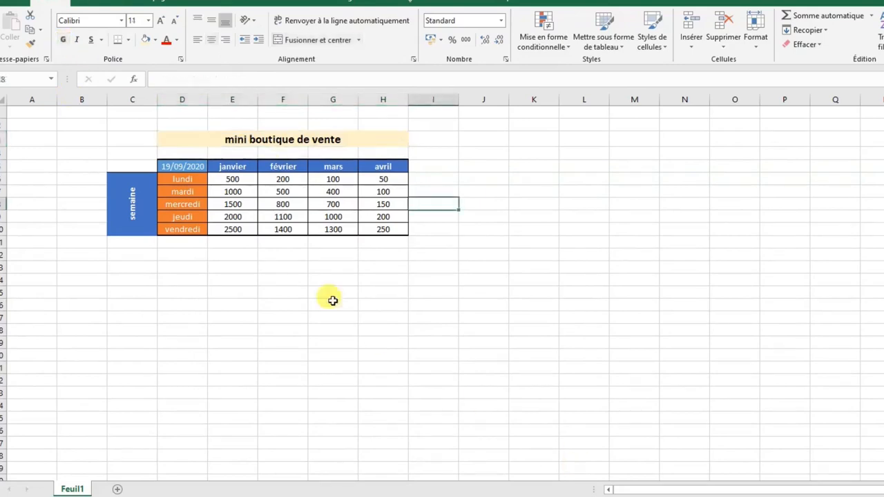
Apply the Monétaire number format to the sales values in E6:H10 and reduce them to zero decimals.
left_click(230, 180)
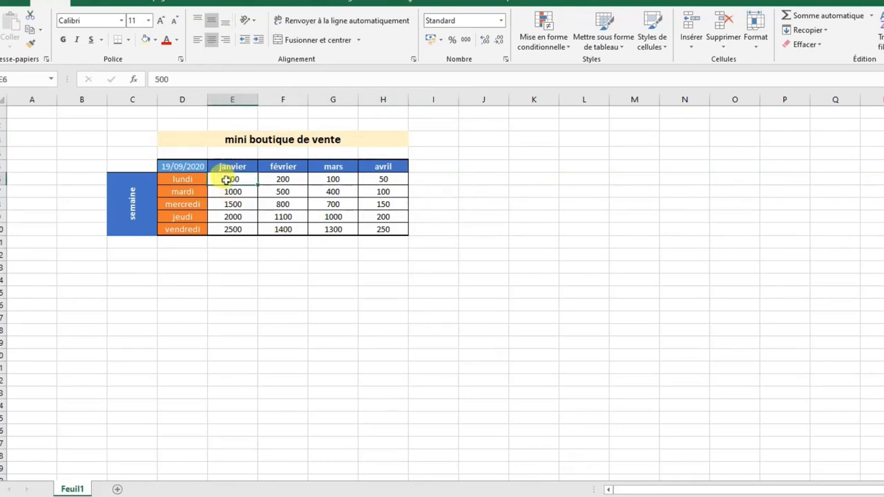
key("ctrl+shift+End")
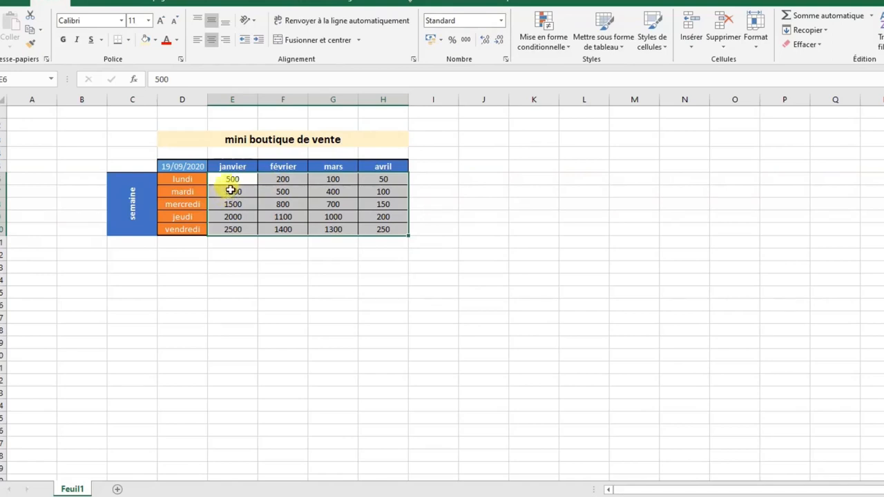
left_click(502, 22)
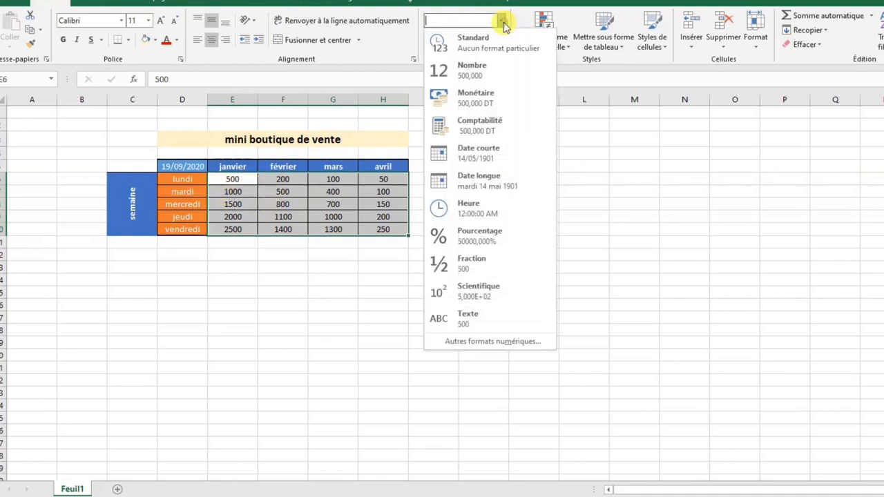
left_click(477, 102)
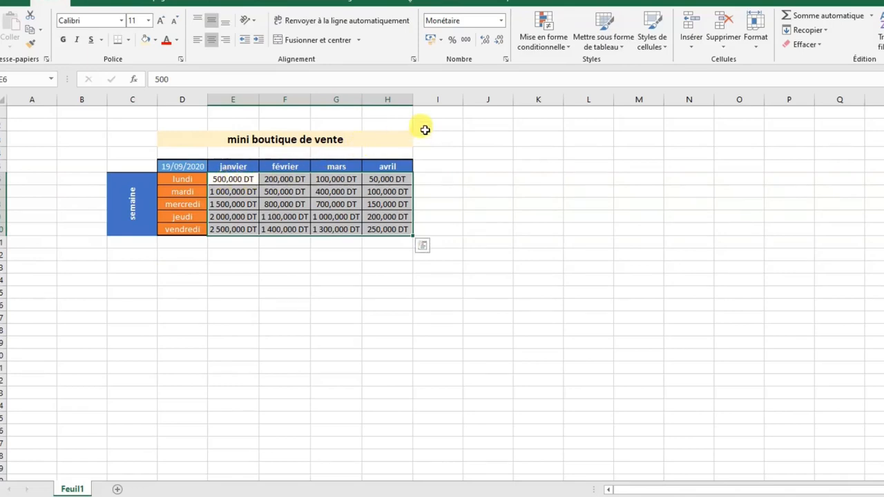
left_click(498, 42)
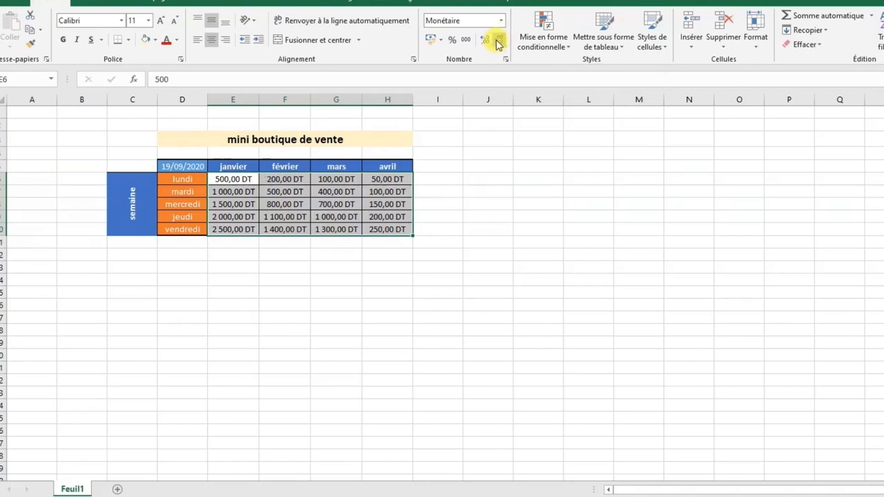
left_click(498, 41)
left_click(498, 41)
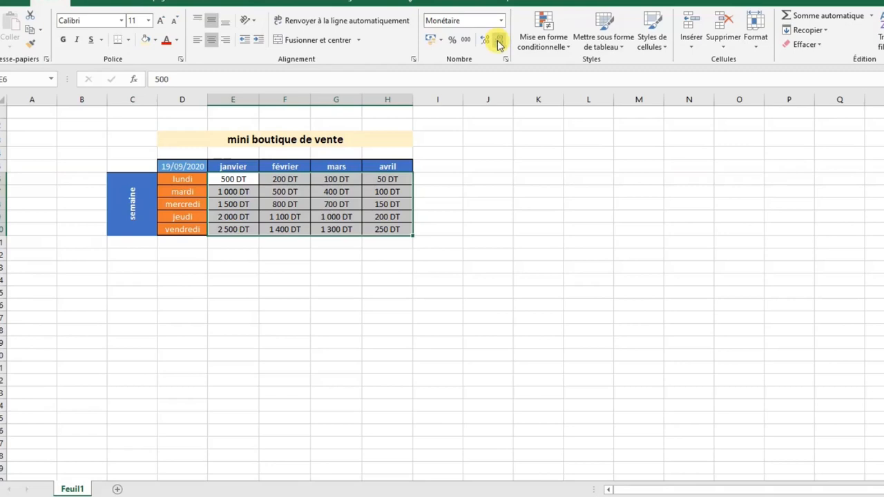